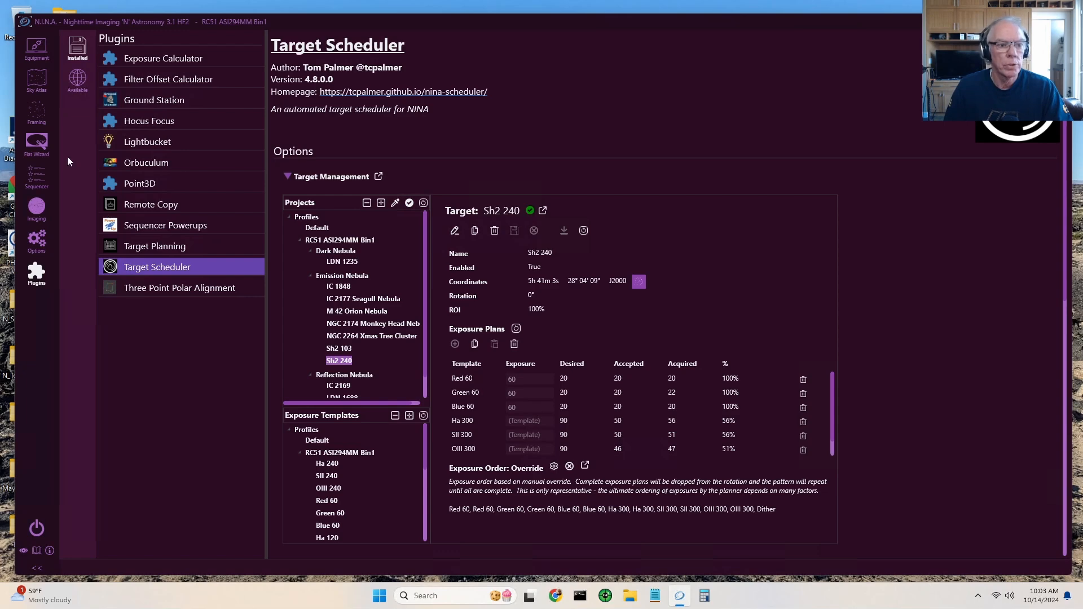
- Review the TS_Template_xx-xx-xxxx_EON sequence in the sequencer, from the RC51 Startup set through the RC 51 Shutdown set
click(36, 175)
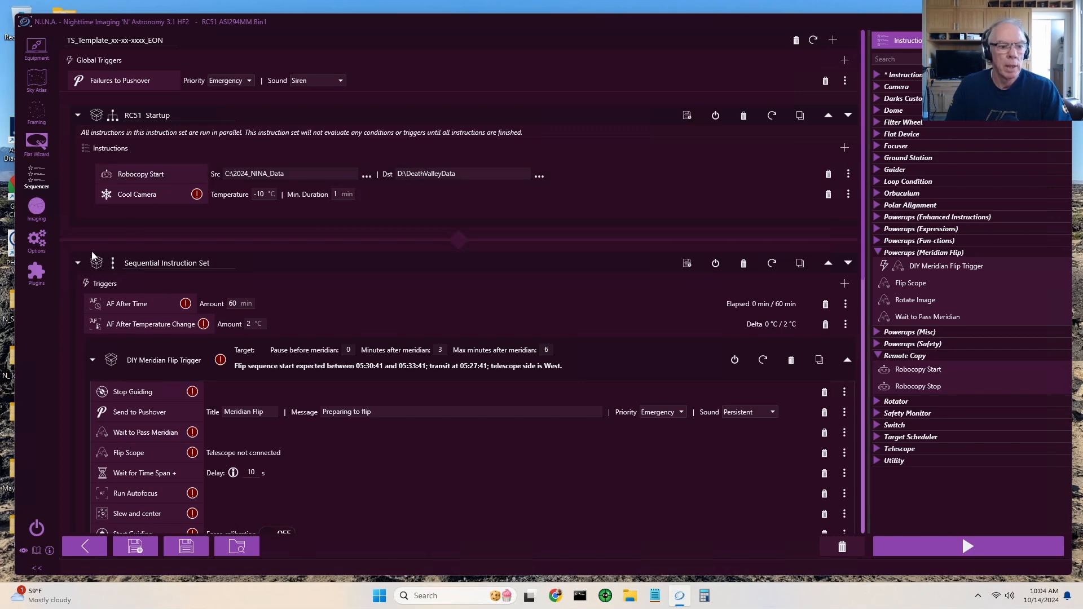
click(35, 277)
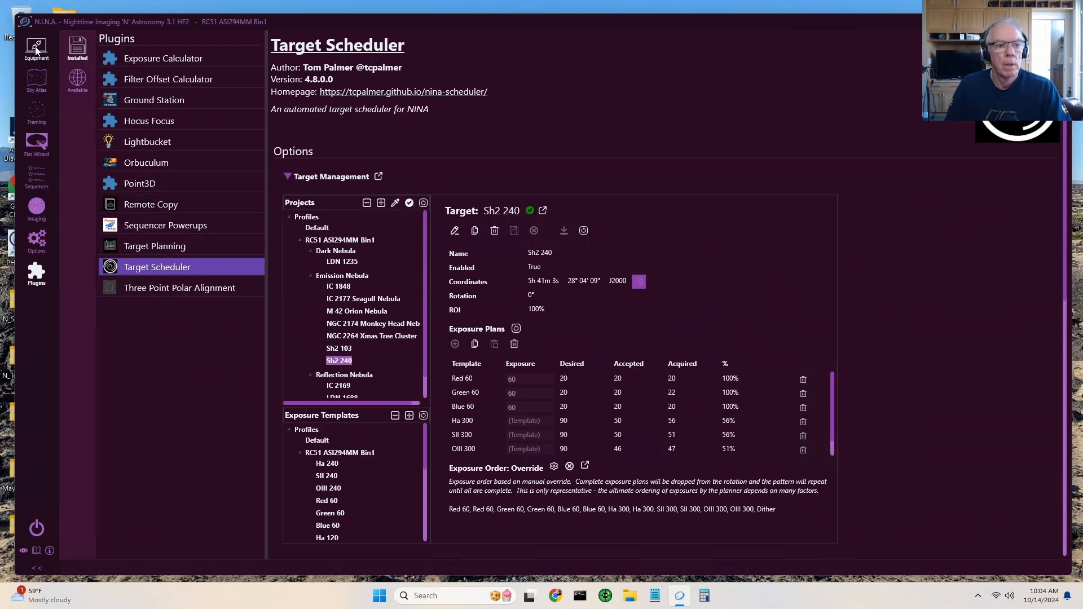
click(35, 180)
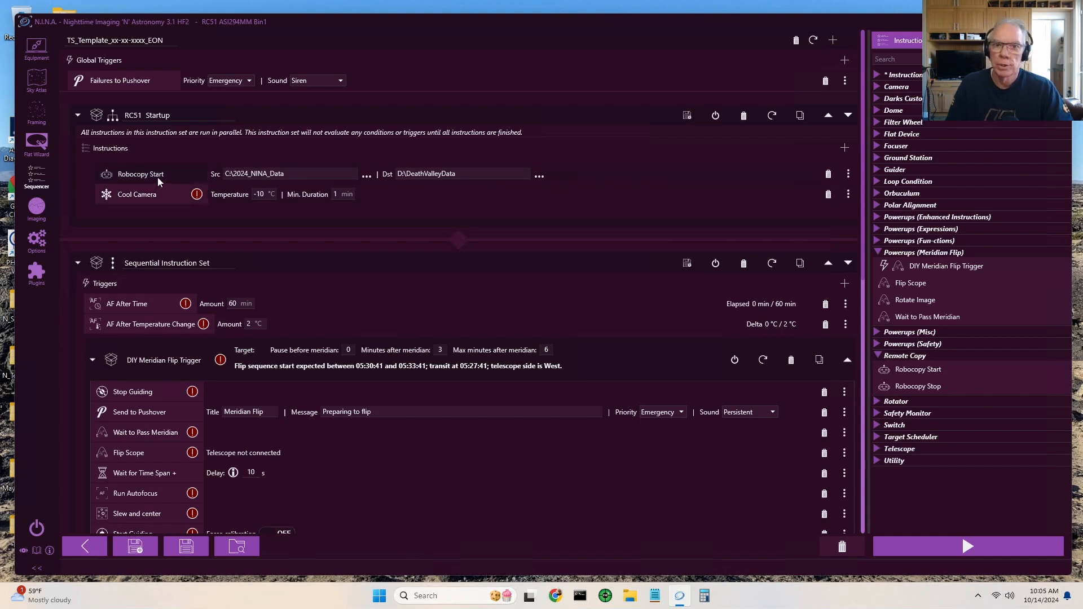
scroll(157, 177, down, 10)
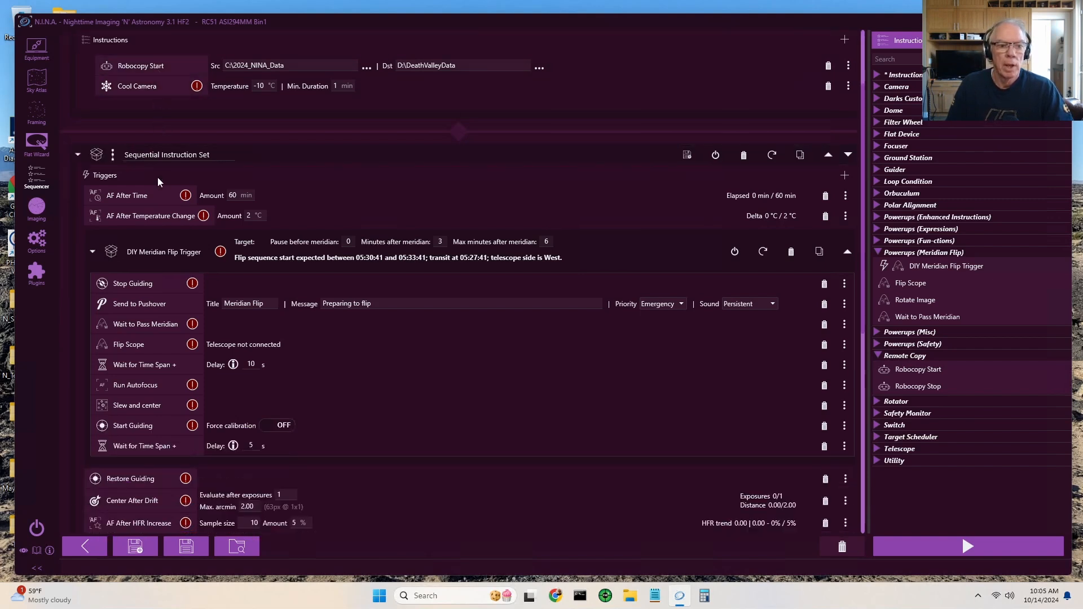
scroll(158, 177, down, 7)
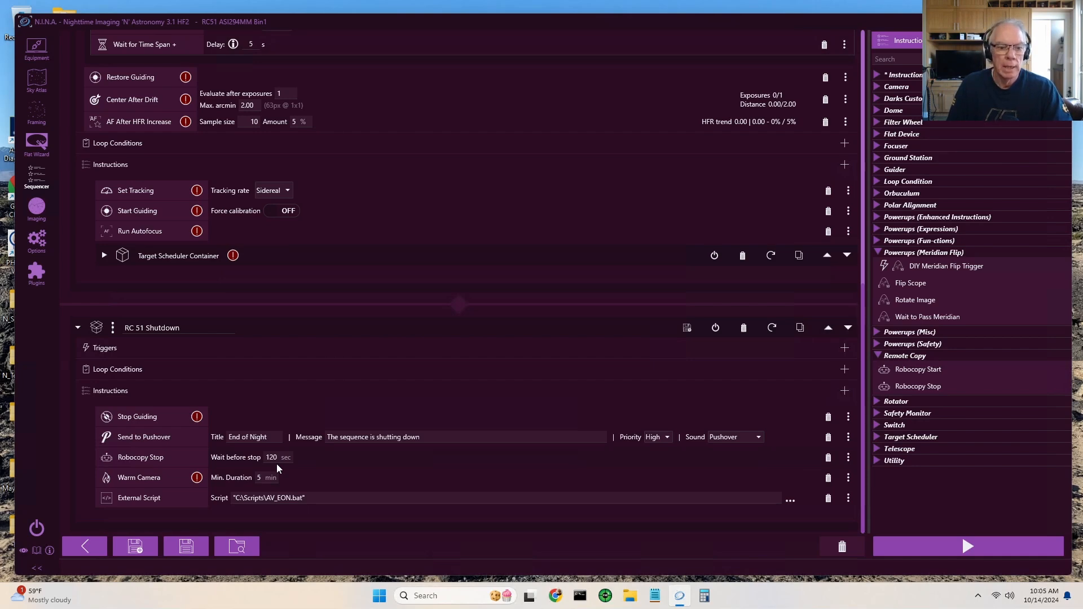
scroll(276, 464, up, 15)
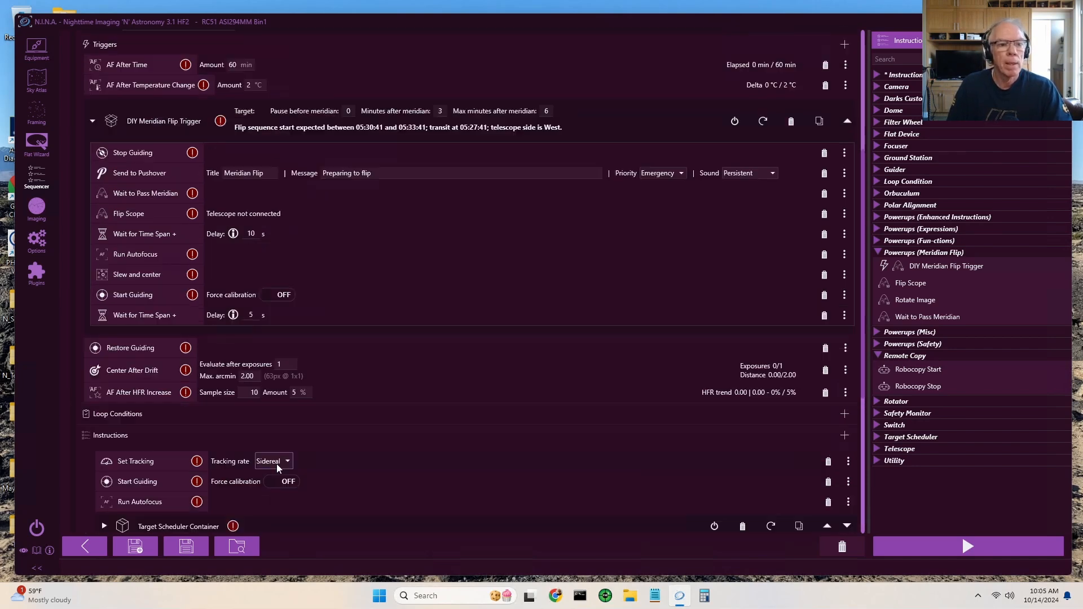
scroll(276, 466, up, 4)
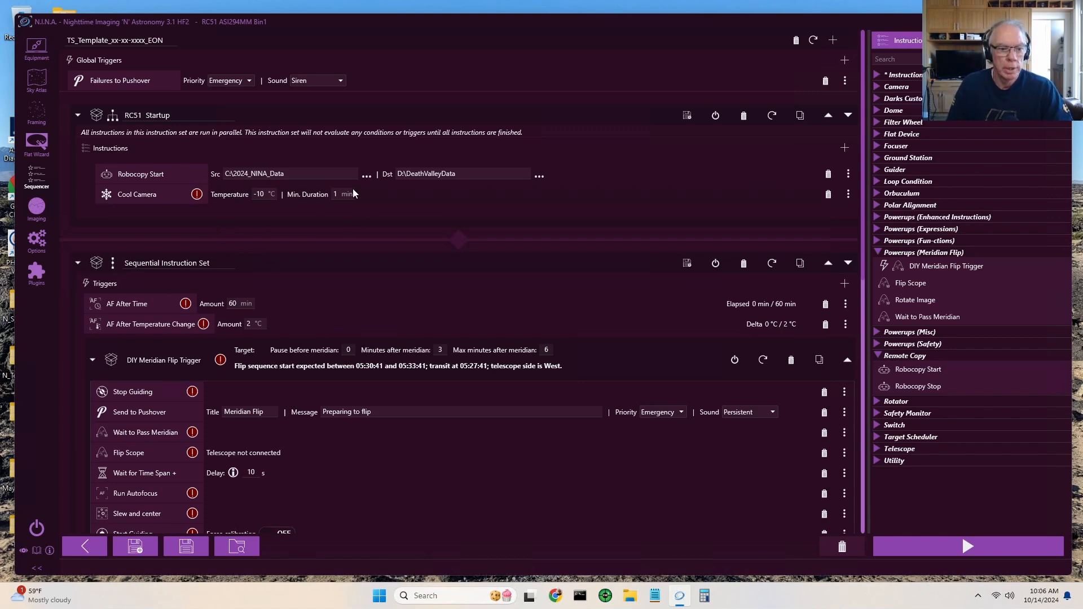
- Examine the startup instructions and the DIY Meridian Flip Trigger's contents in the Sequential Instruction Set, leaving that trigger collapsed
scroll(353, 193, down, 1)
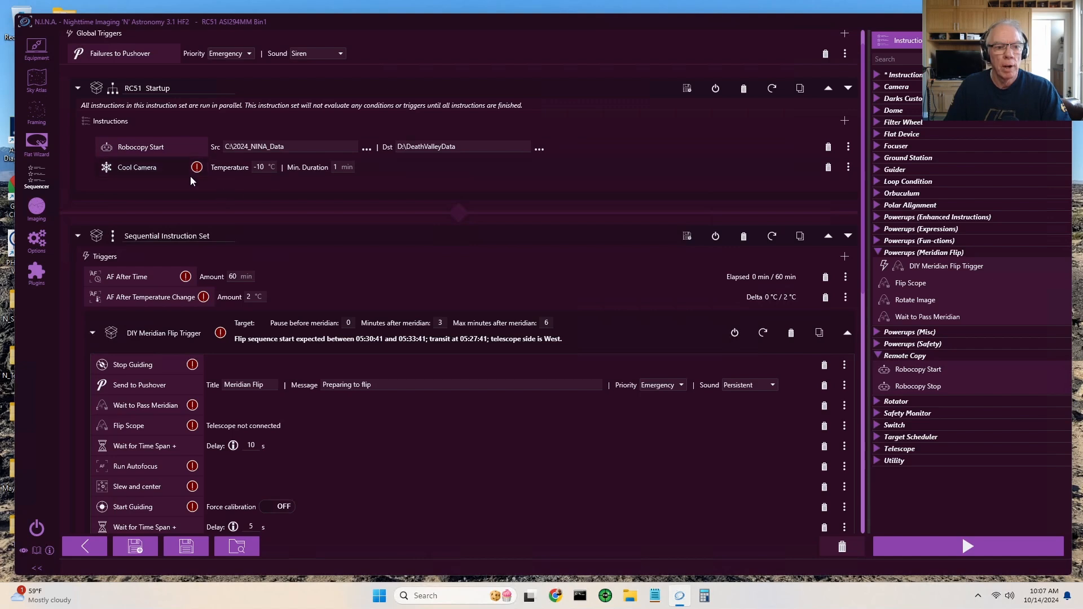
scroll(309, 186, down, 2)
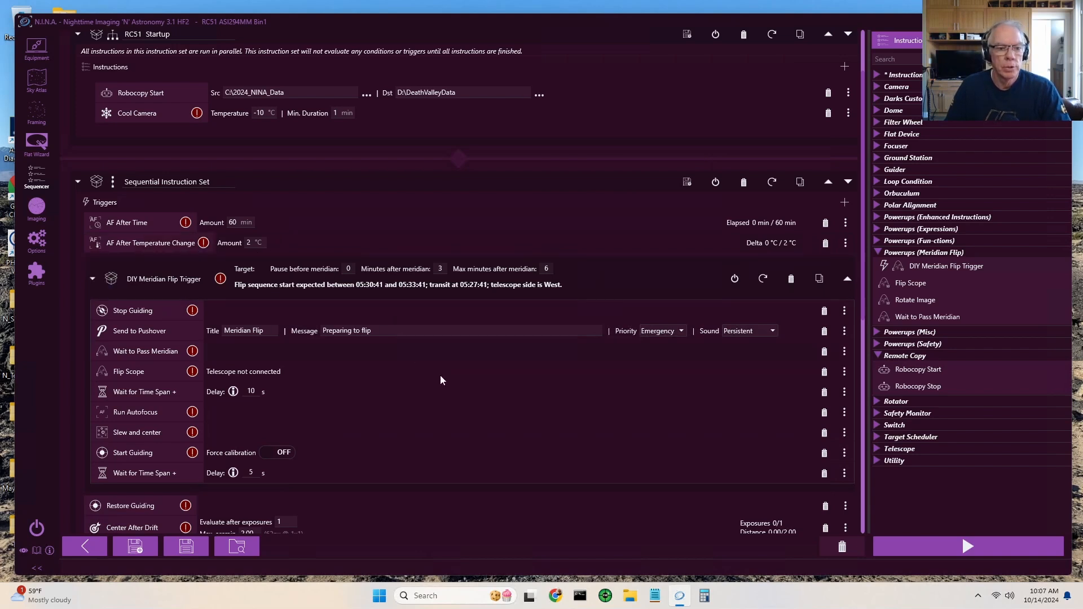
scroll(543, 452, down, 1)
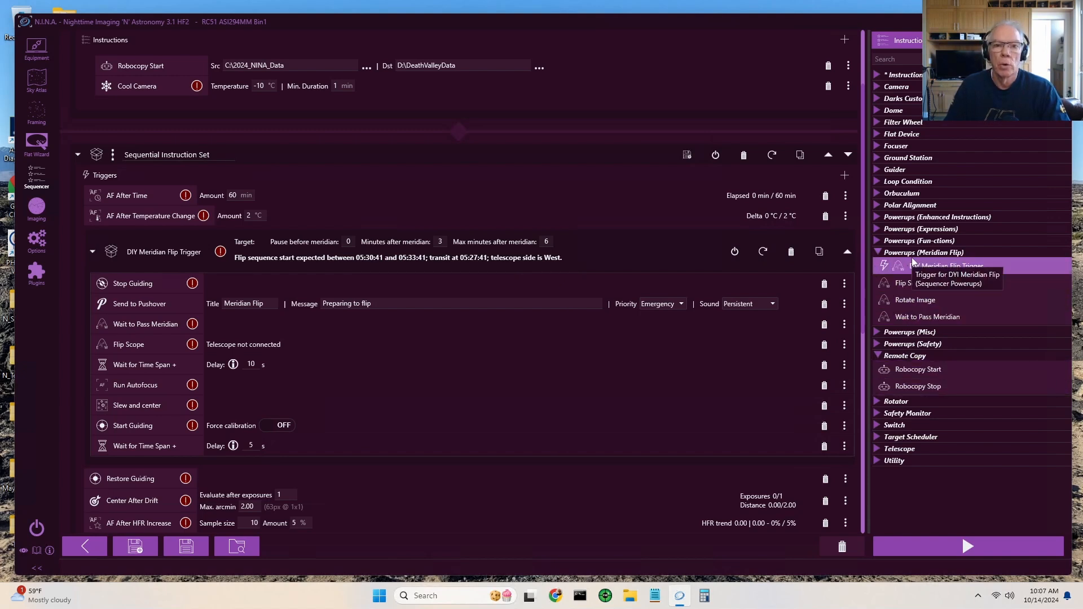
click(38, 274)
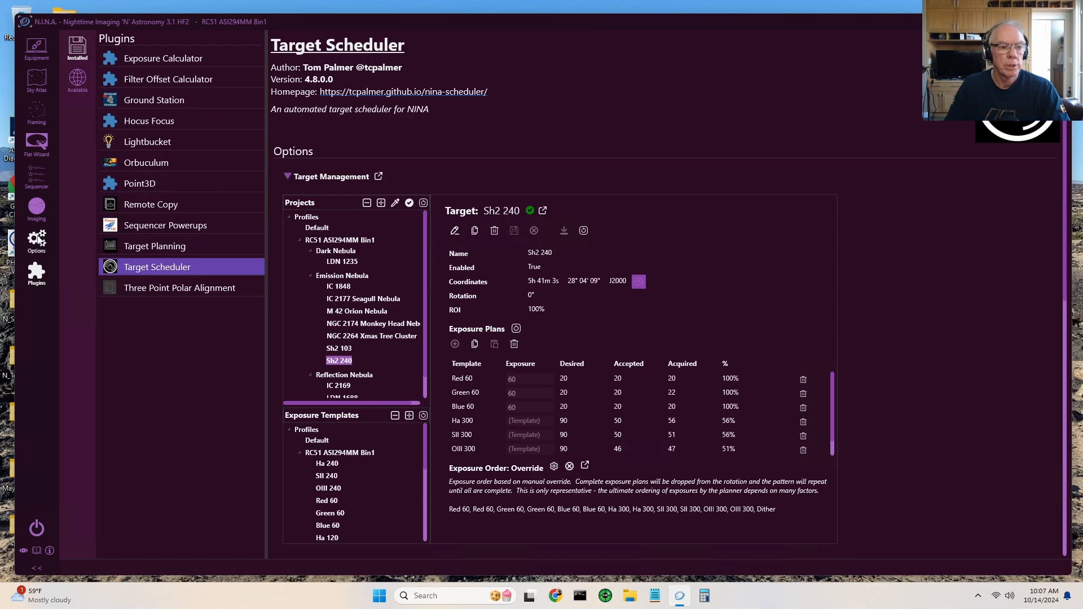
click(37, 179)
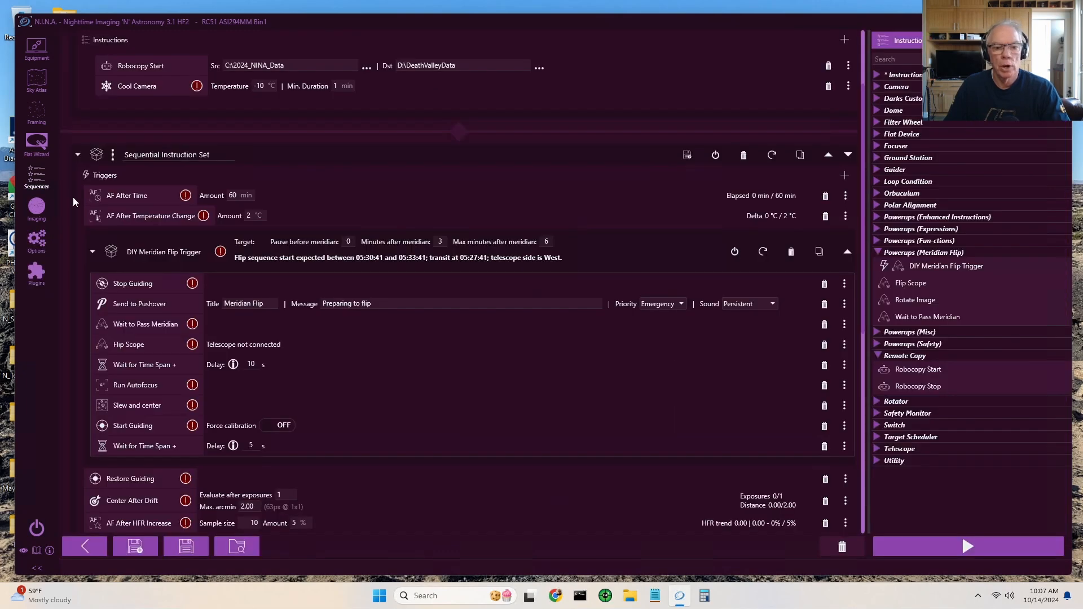
click(93, 251)
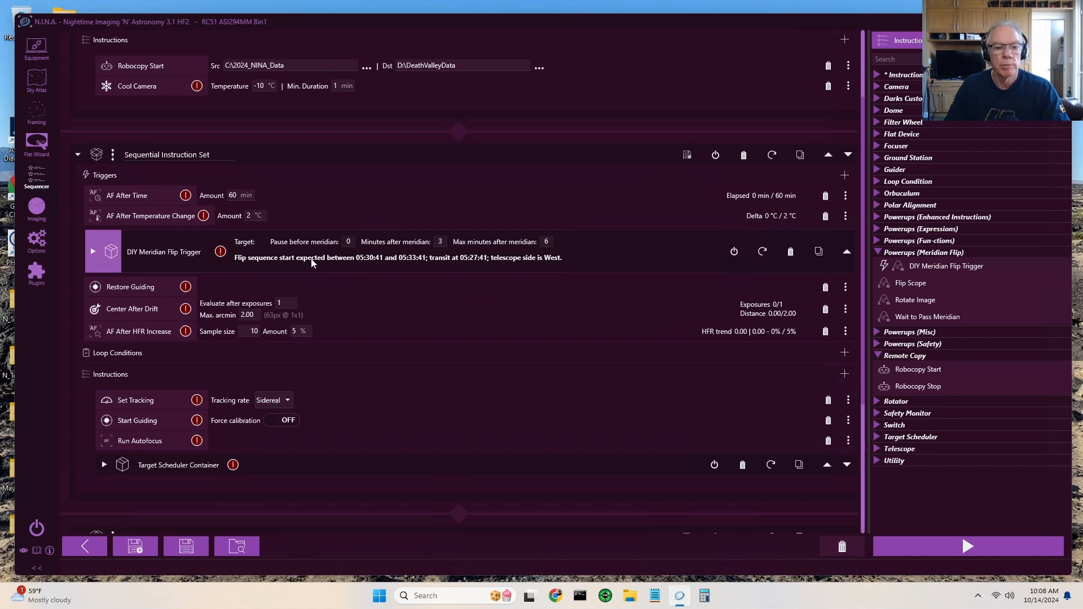
click(93, 252)
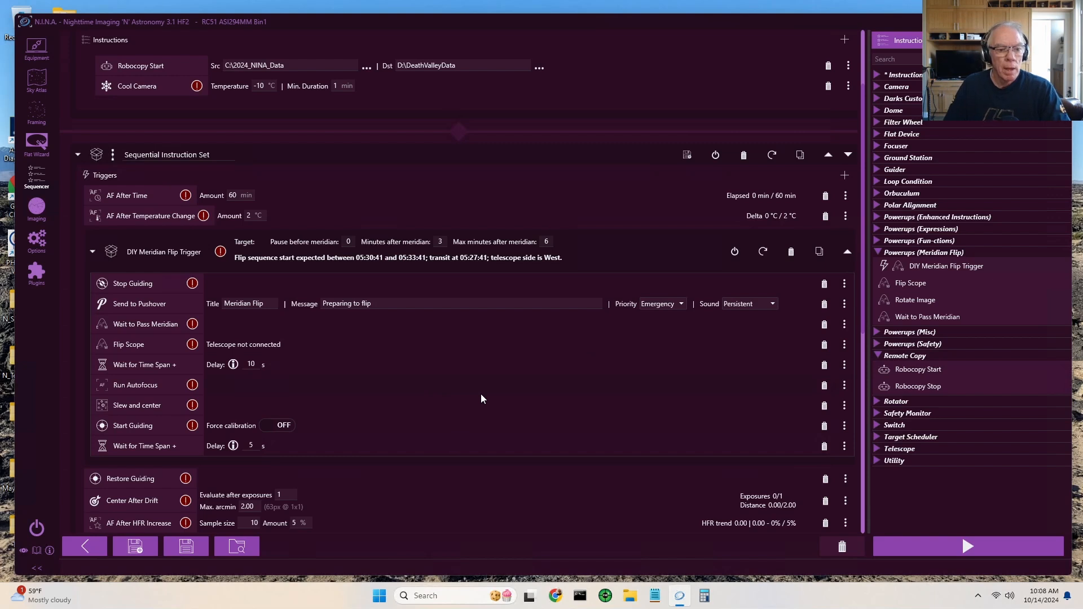
click(93, 255)
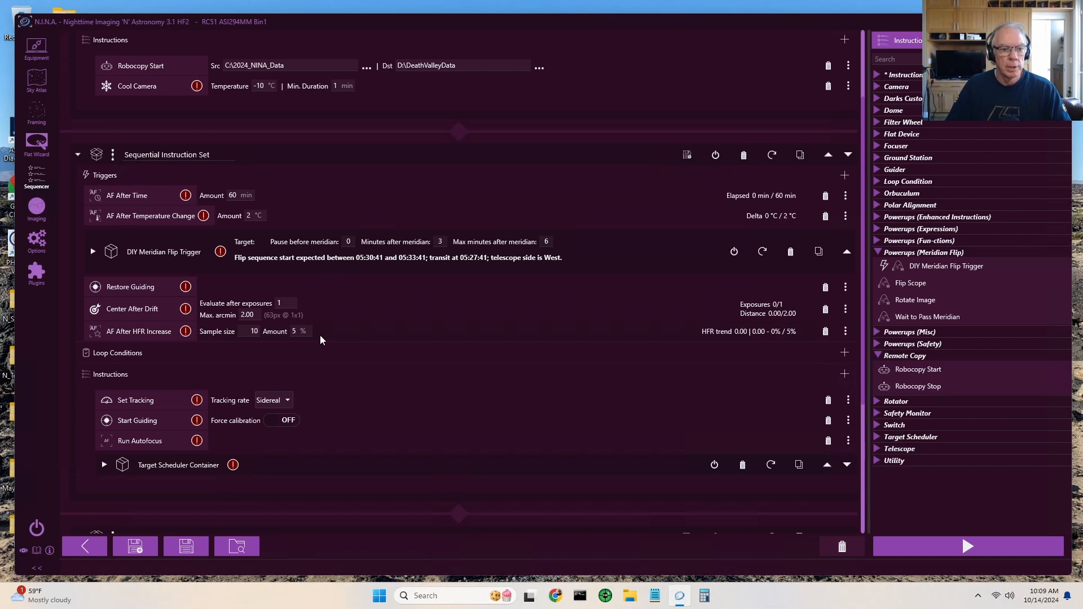
- Review the remaining triggers, instructions and shutdown set, and expand the Target Scheduler category in the list of available instructions
scroll(320, 338, down, 1)
scroll(319, 335, down, 3)
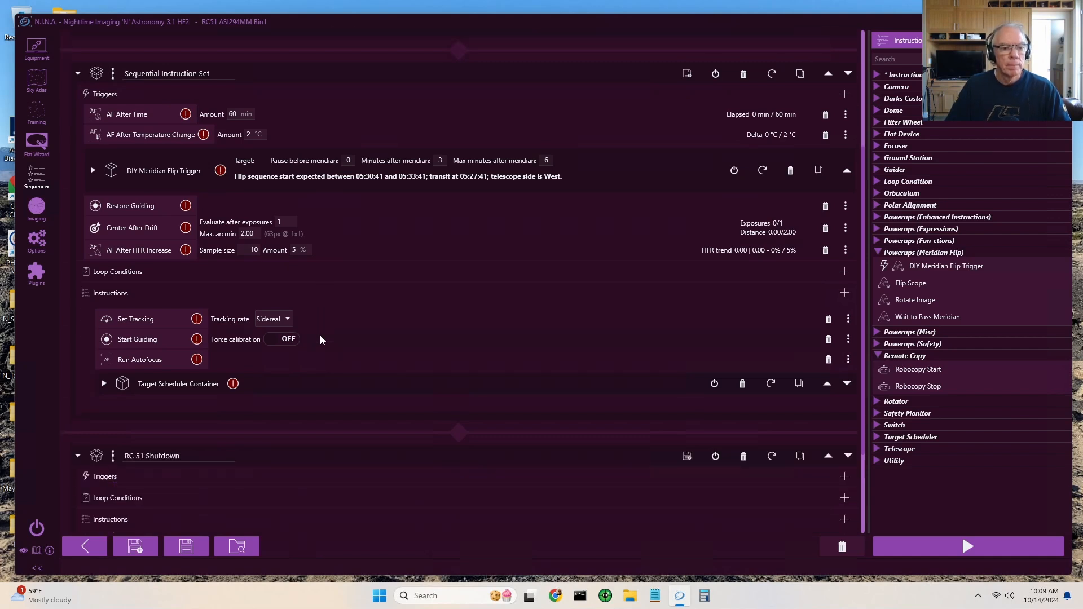
scroll(320, 335, down, 1)
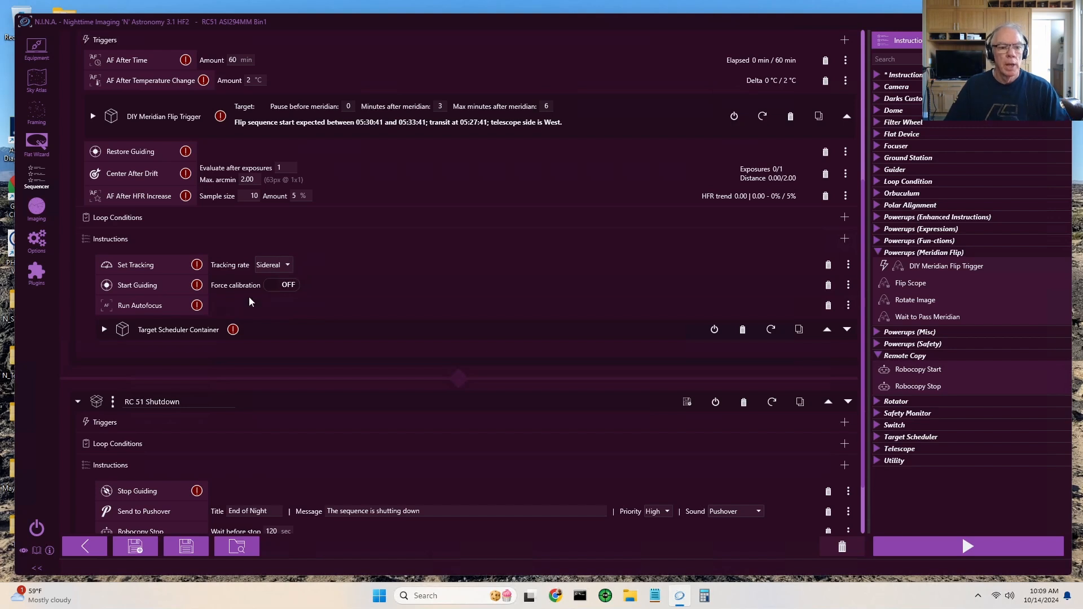
scroll(181, 310, down, 1)
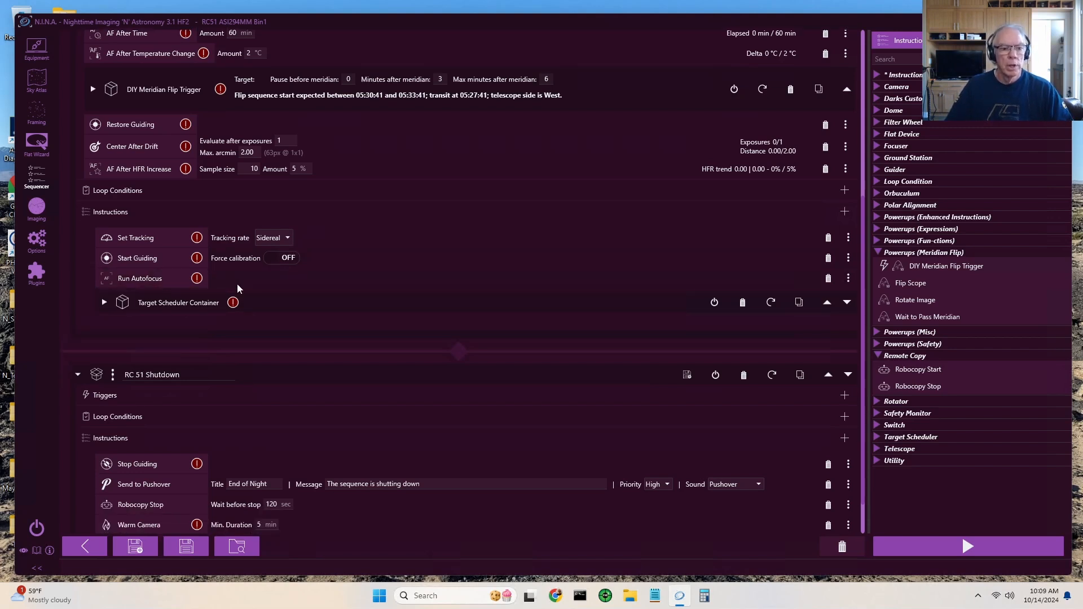
scroll(238, 289, down, 2)
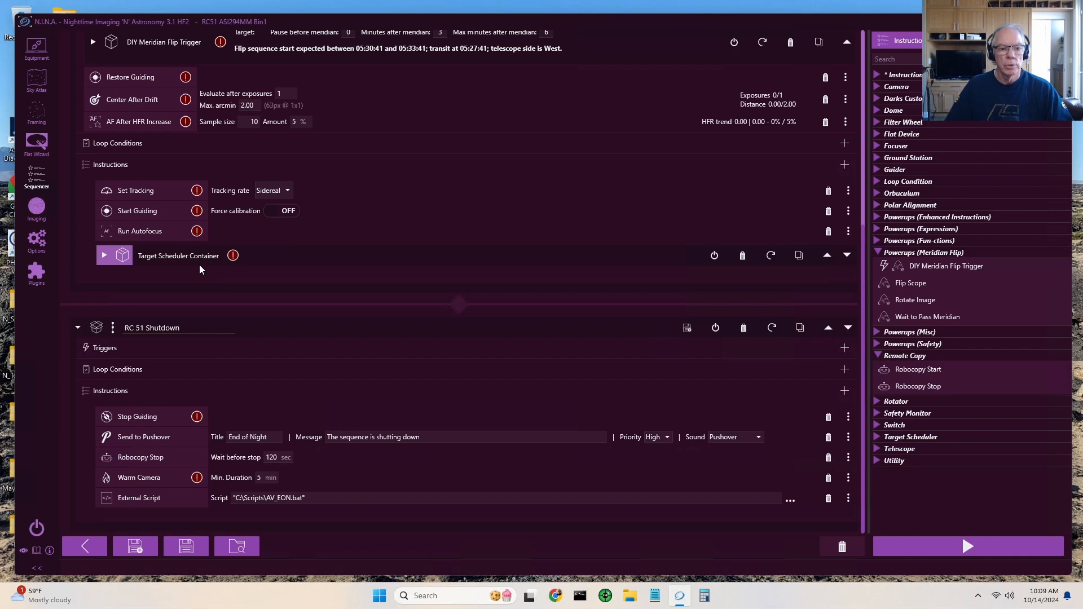
click(877, 443)
scroll(982, 448, down, 2)
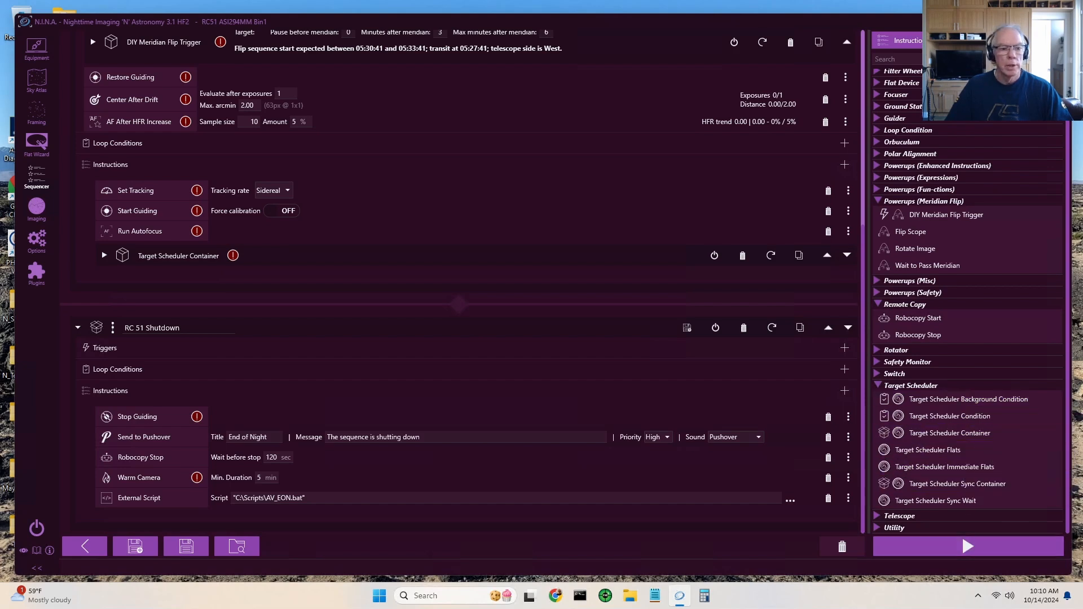
- Expand the Target Scheduler Container and its Custom Event Containers to show the Triggers and Before Wait Instructions
click(105, 257)
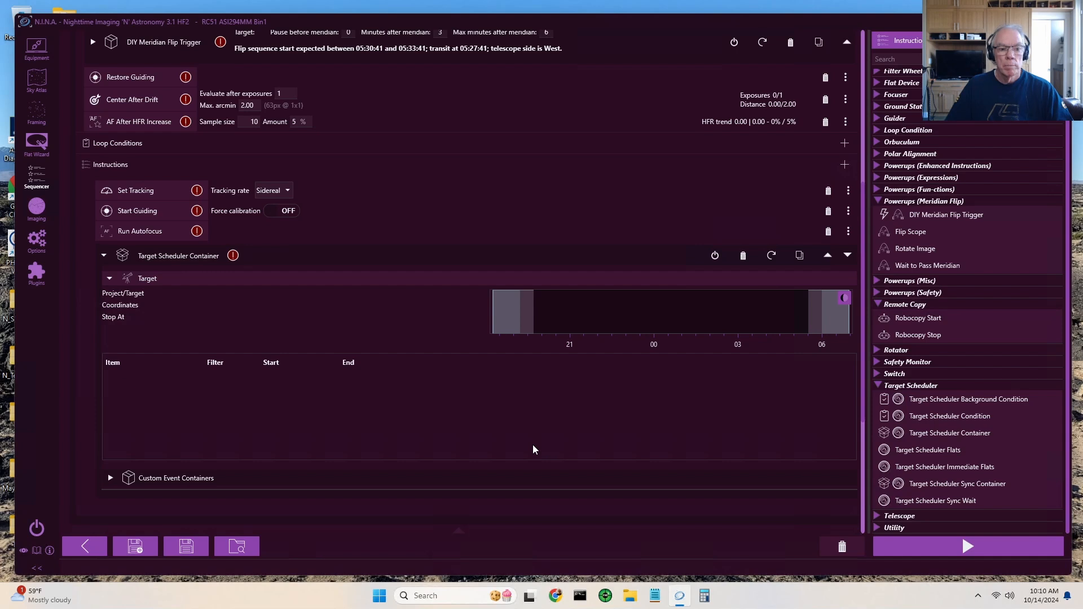
click(110, 479)
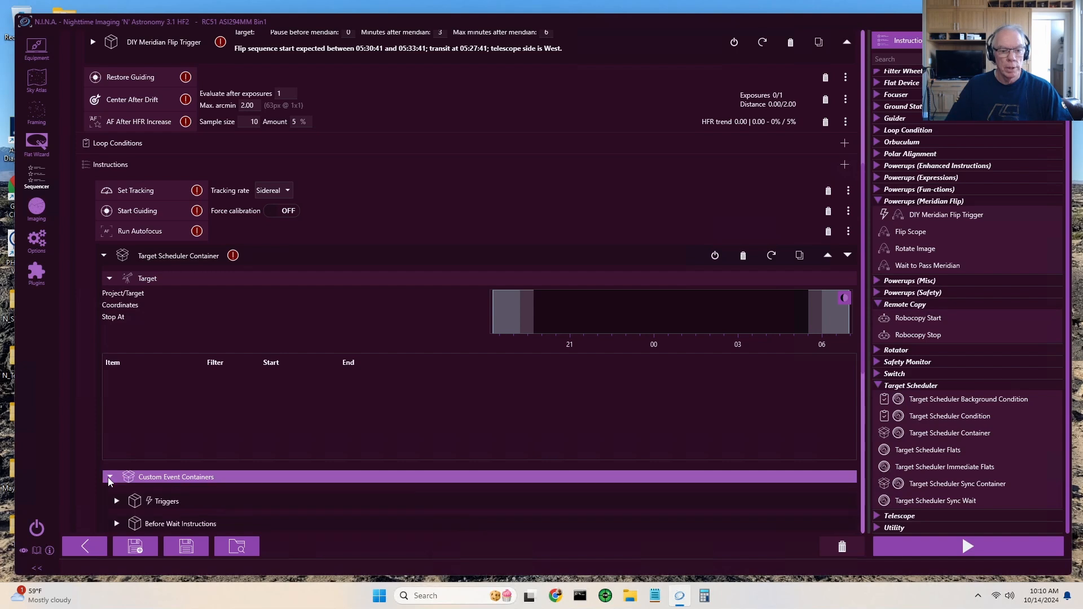
scroll(415, 476, down, 5)
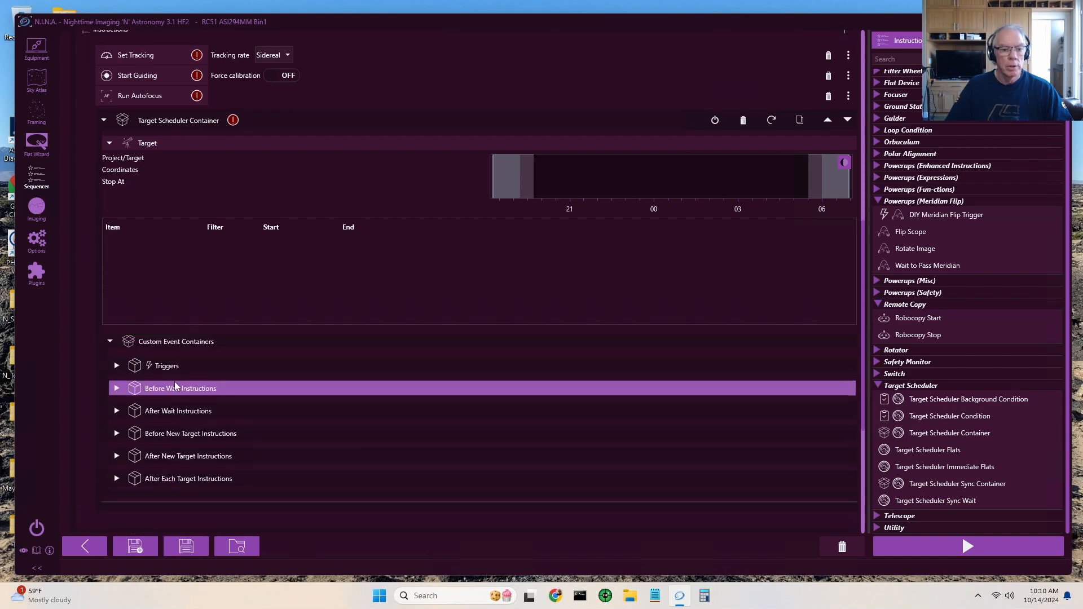
click(116, 366)
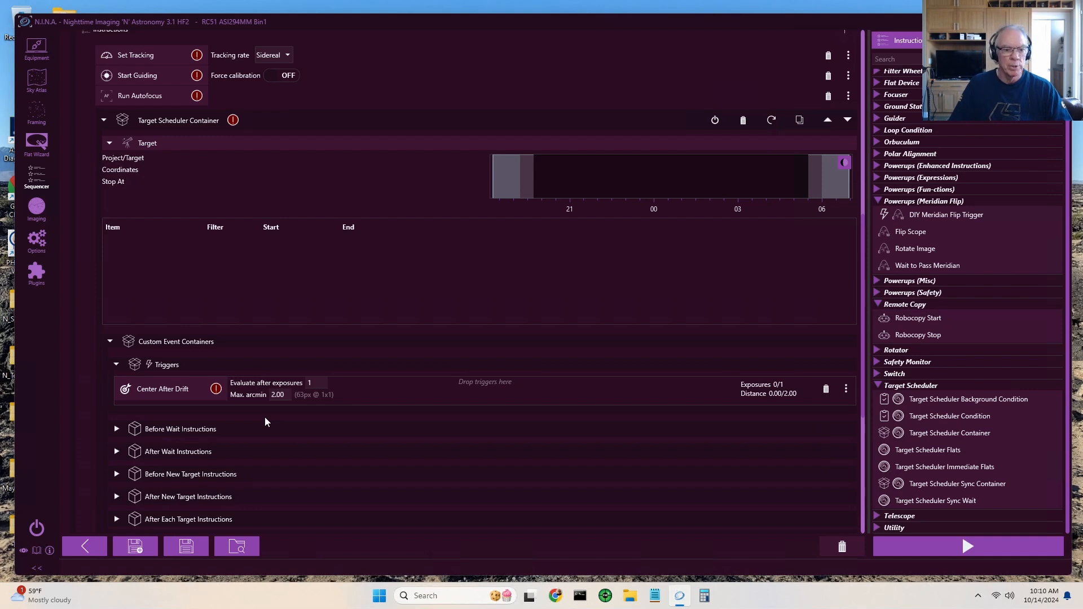
click(117, 430)
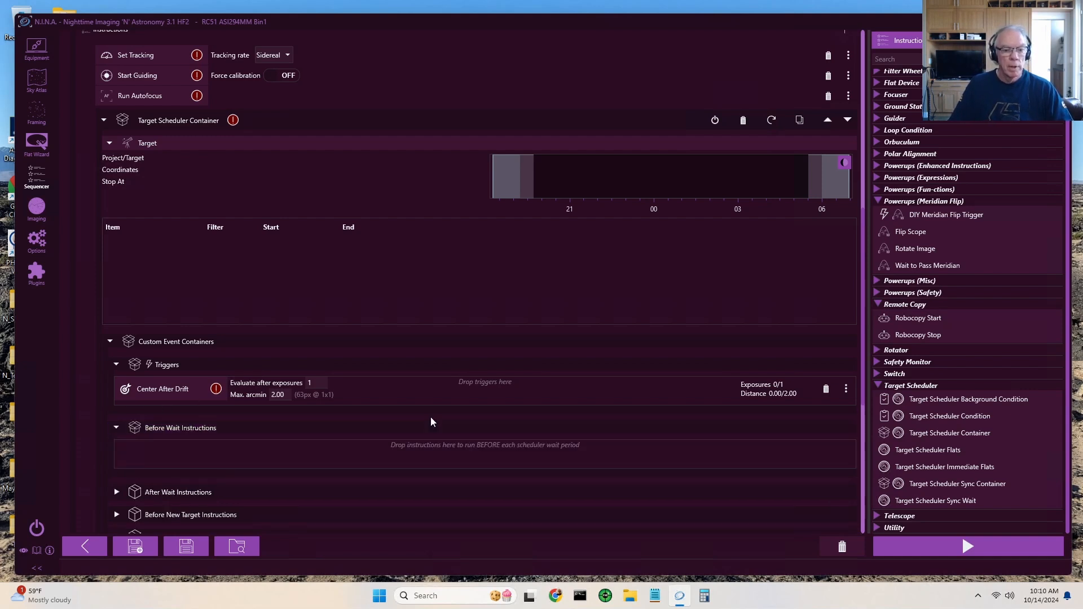
- Expand the After Wait, Before New Target, After New Target and After Each Target Instructions containers to inspect them
scroll(434, 431, down, 3)
scroll(433, 431, down, 1)
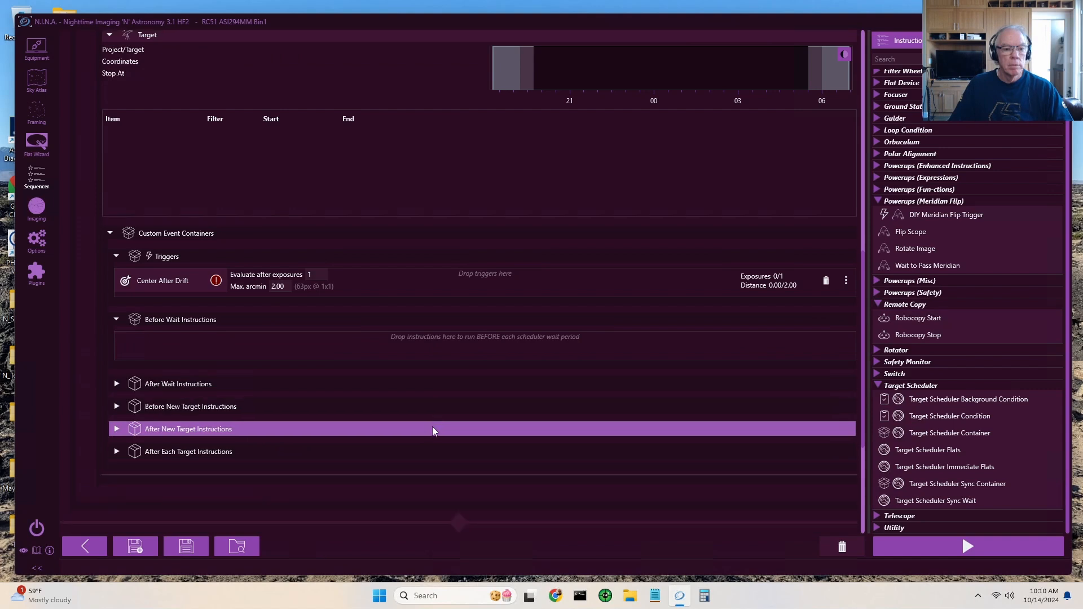
click(117, 384)
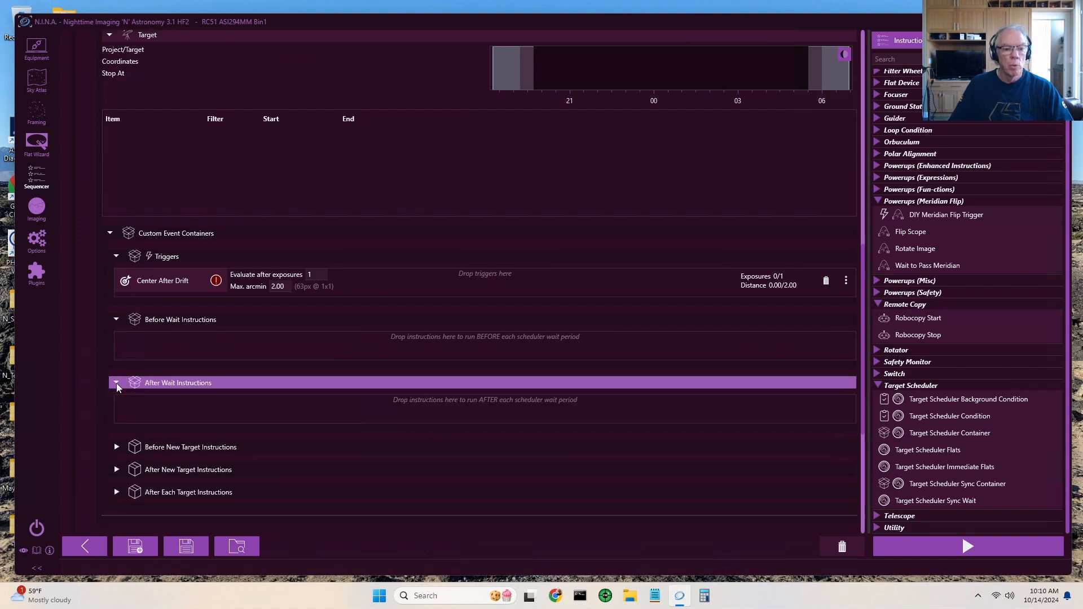
click(116, 448)
scroll(475, 401, down, 2)
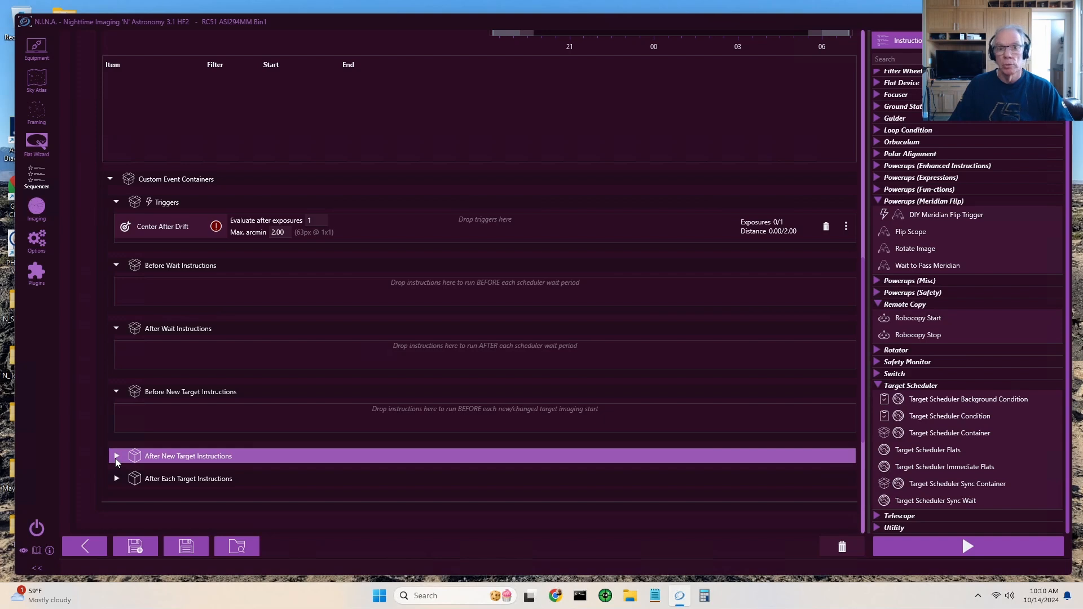
click(115, 458)
scroll(336, 443, down, 3)
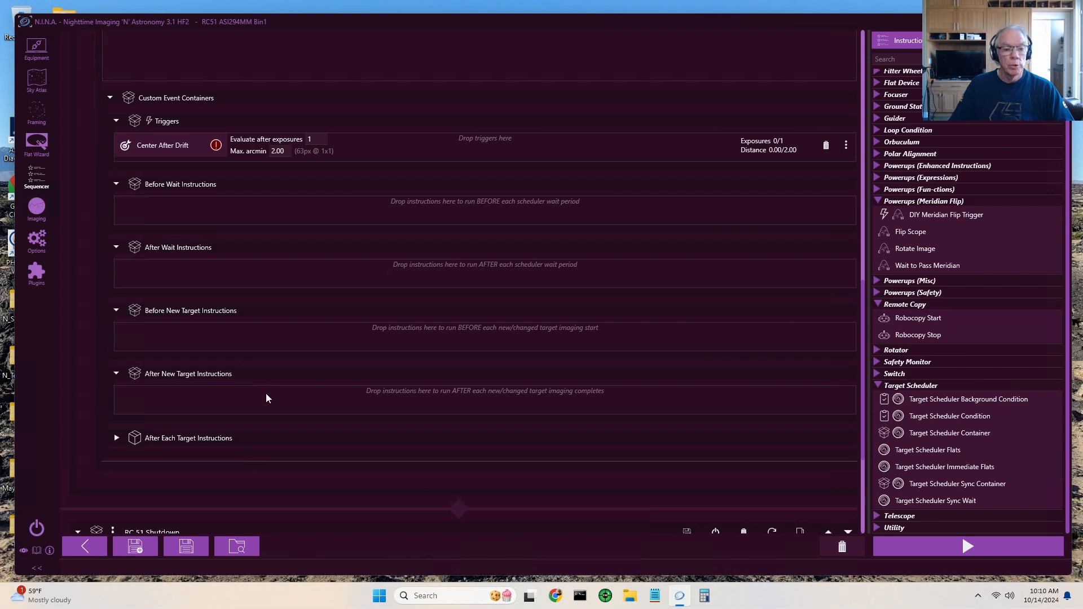
click(114, 438)
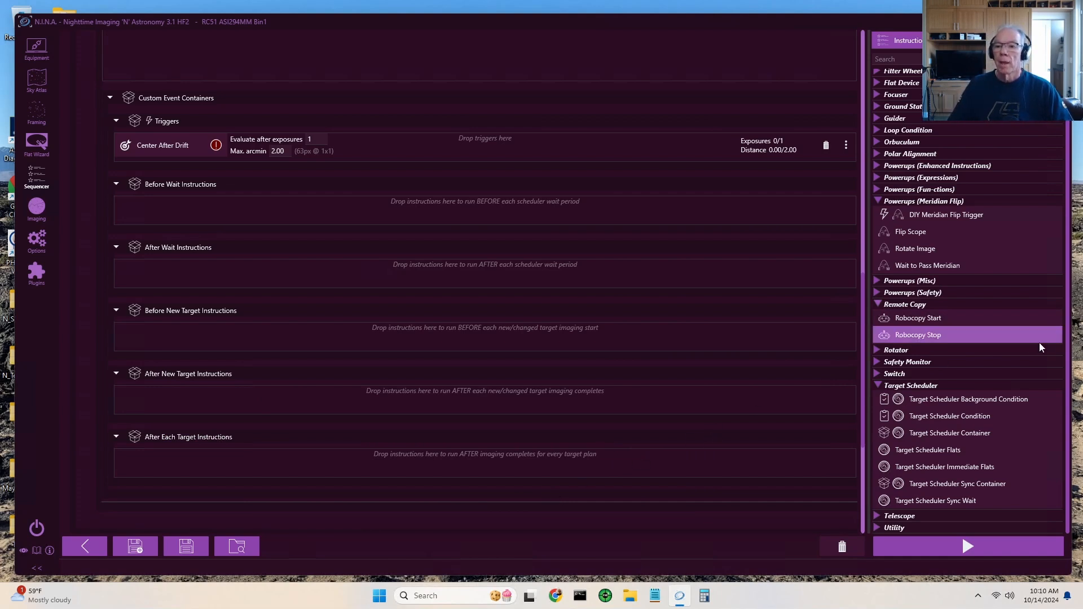
- Add a Ground Station Send to Pushover instruction to After New Target Instructions as a trial and delete it again
click(880, 109)
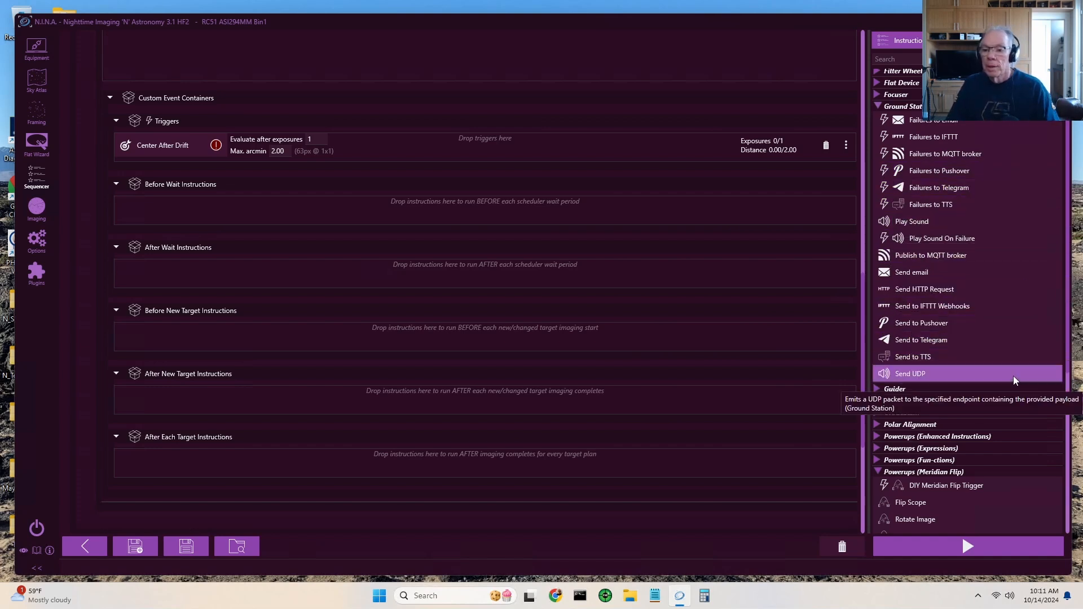
drag(915, 324, 658, 398)
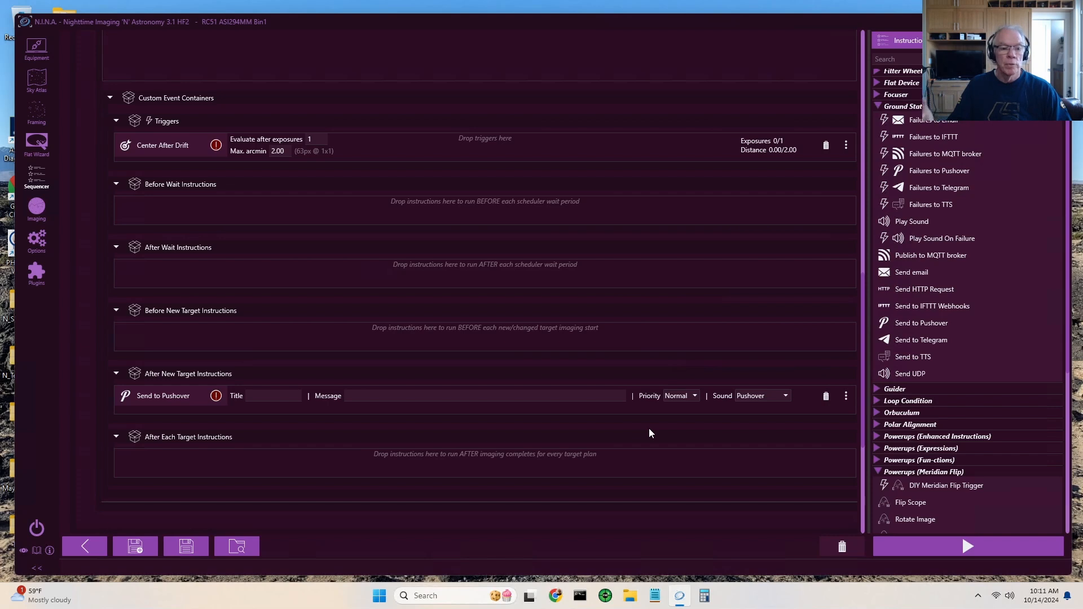
click(826, 397)
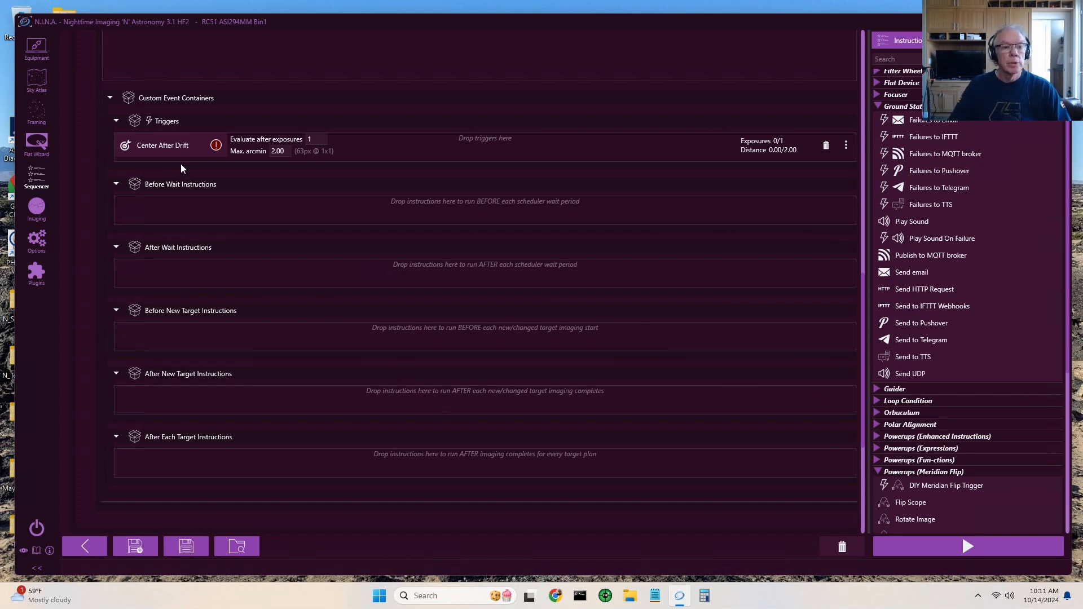
scroll(698, 319, up, 2)
scroll(698, 320, up, 2)
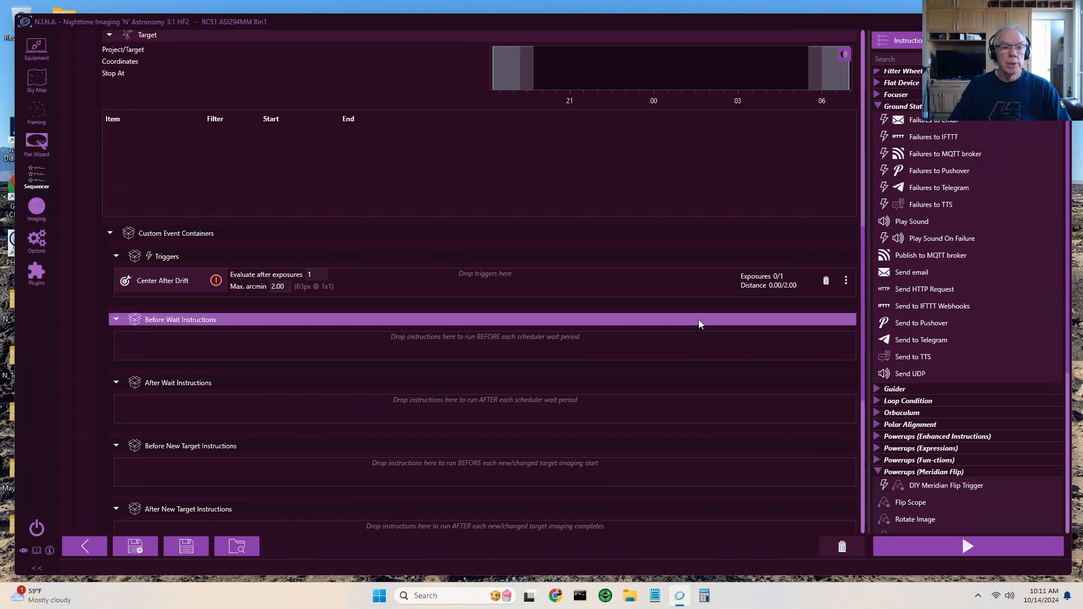
scroll(699, 319, up, 1)
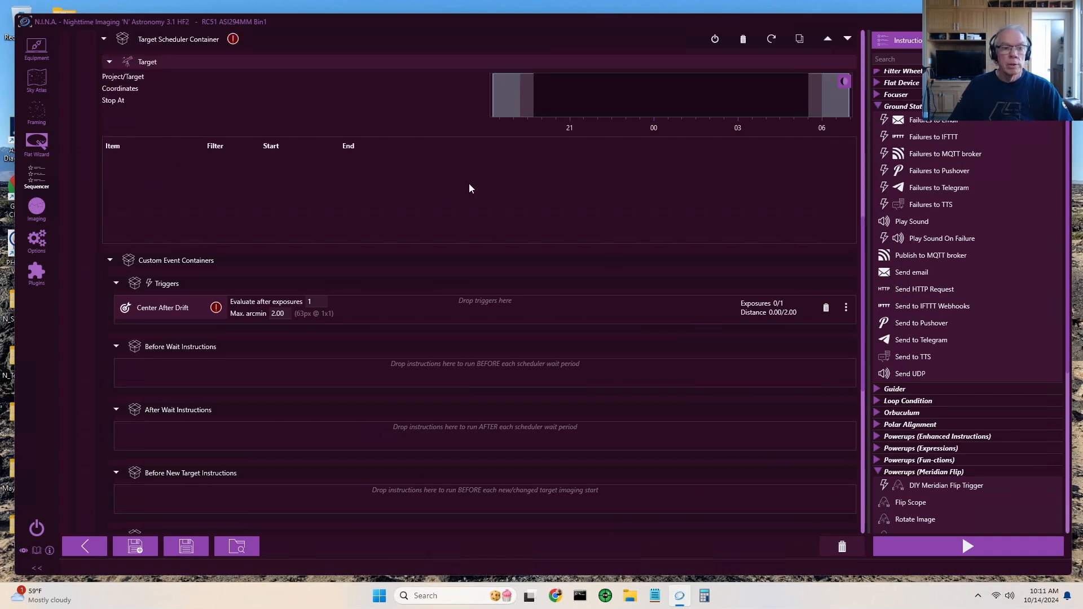
- Run the Target Scheduler plugin's Scheduler Preview for 2024-11-01 and look through the planned target schedule
click(43, 275)
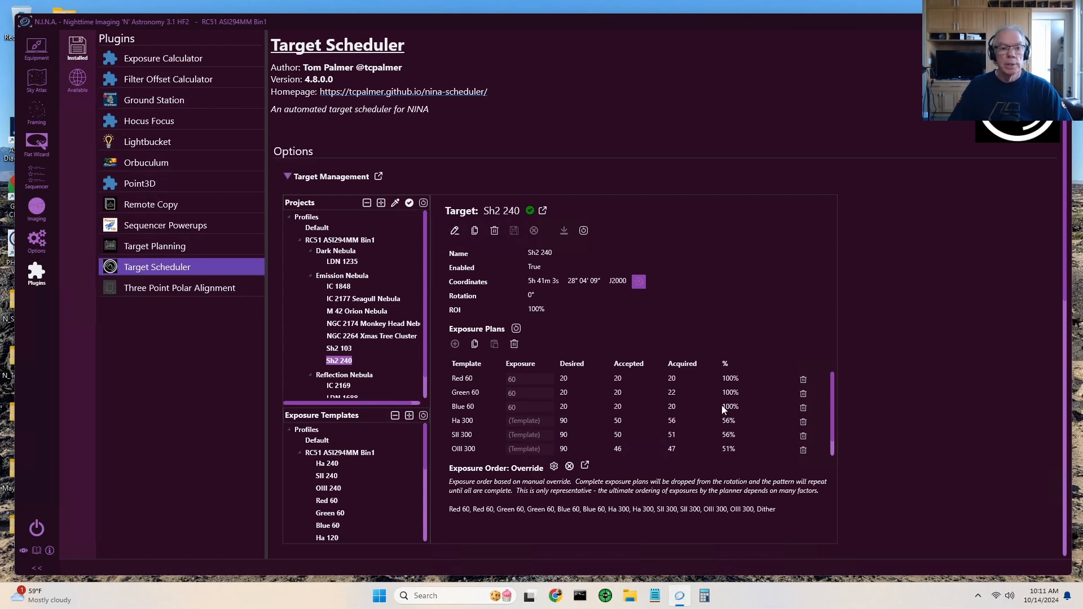
click(286, 177)
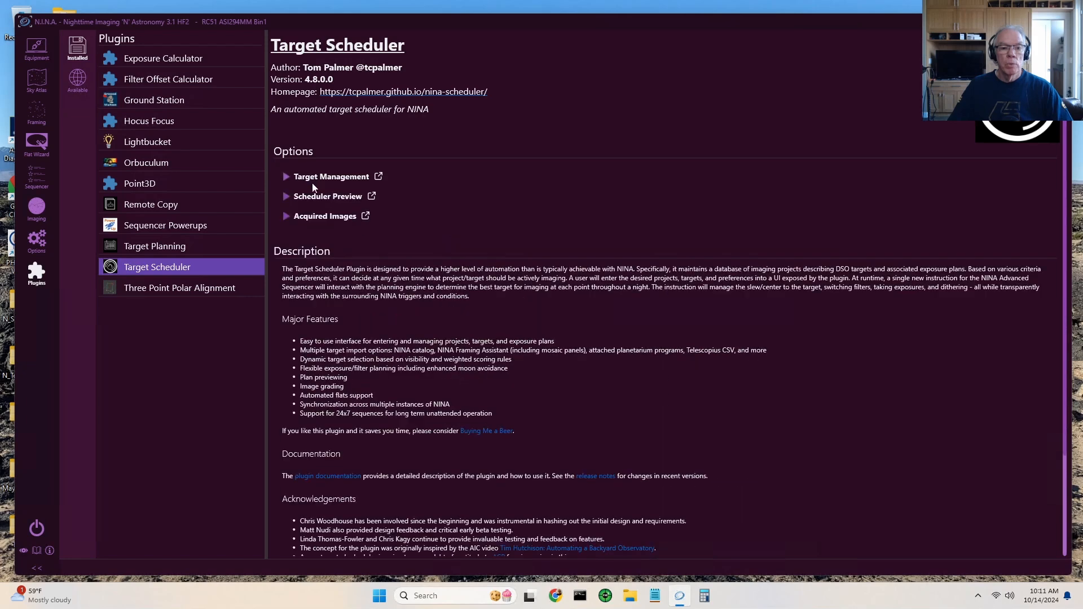
click(286, 197)
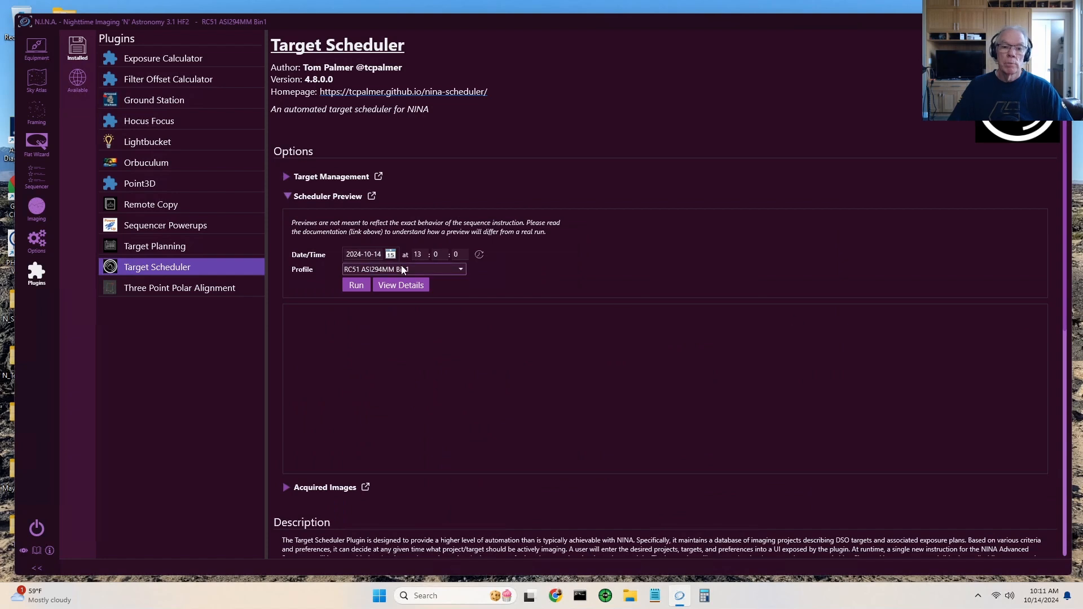
click(390, 255)
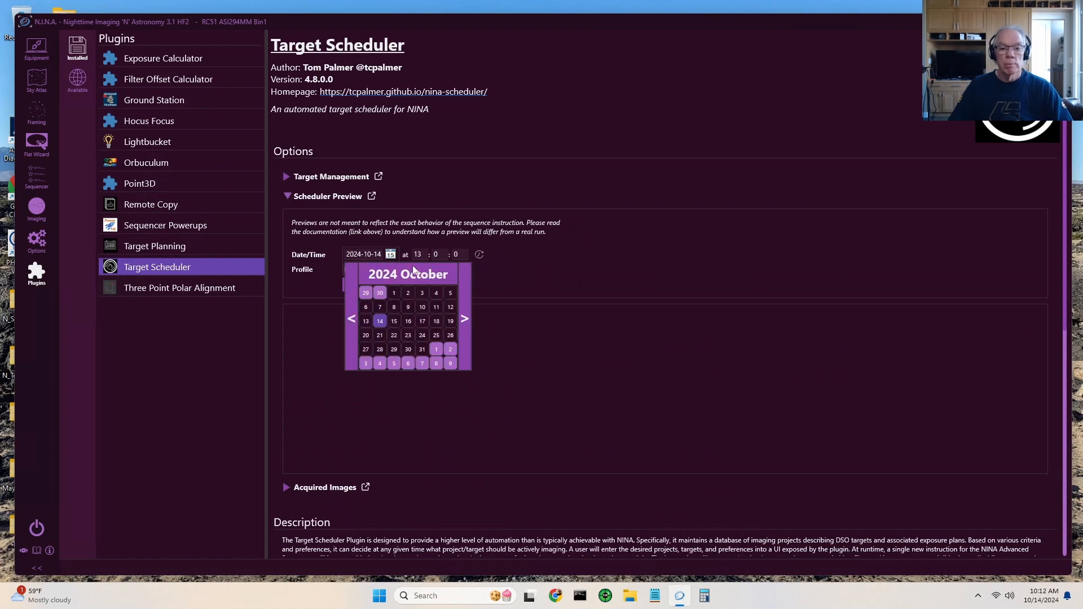
click(437, 350)
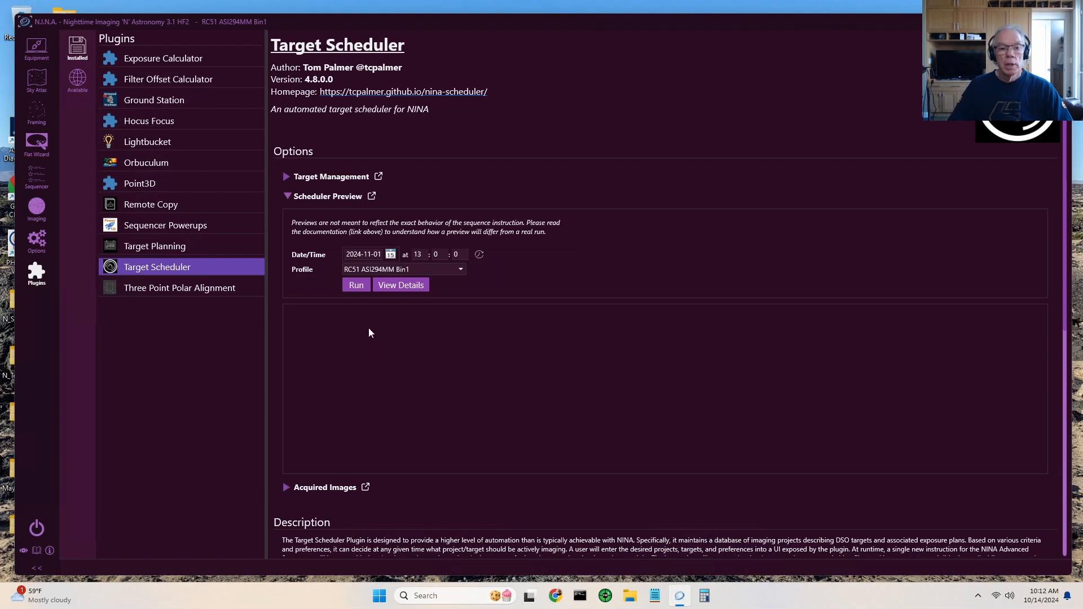
click(357, 285)
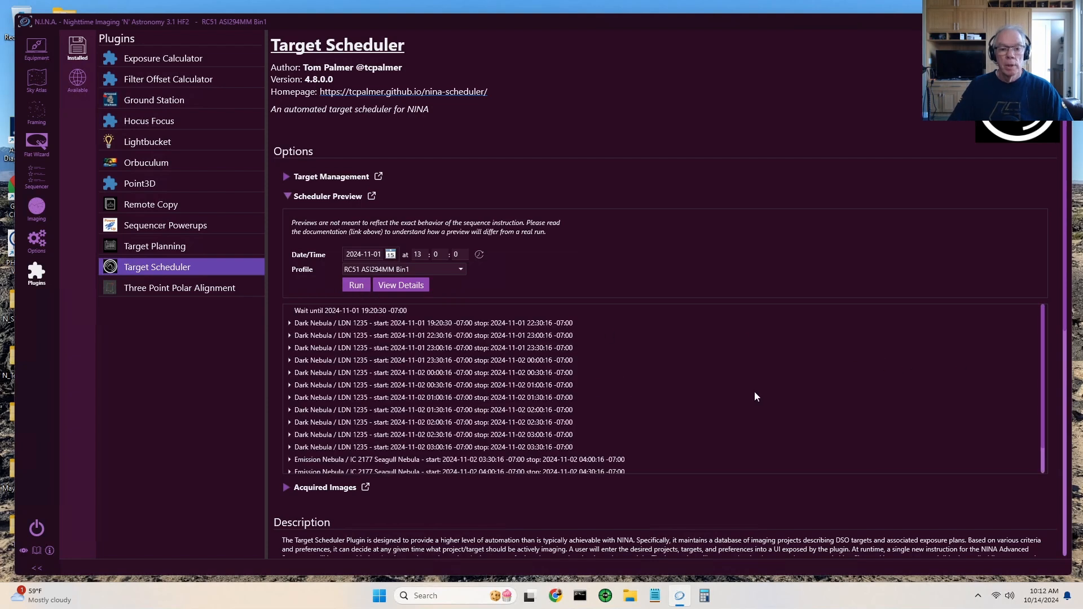
scroll(739, 385, down, 1)
scroll(740, 384, up, 1)
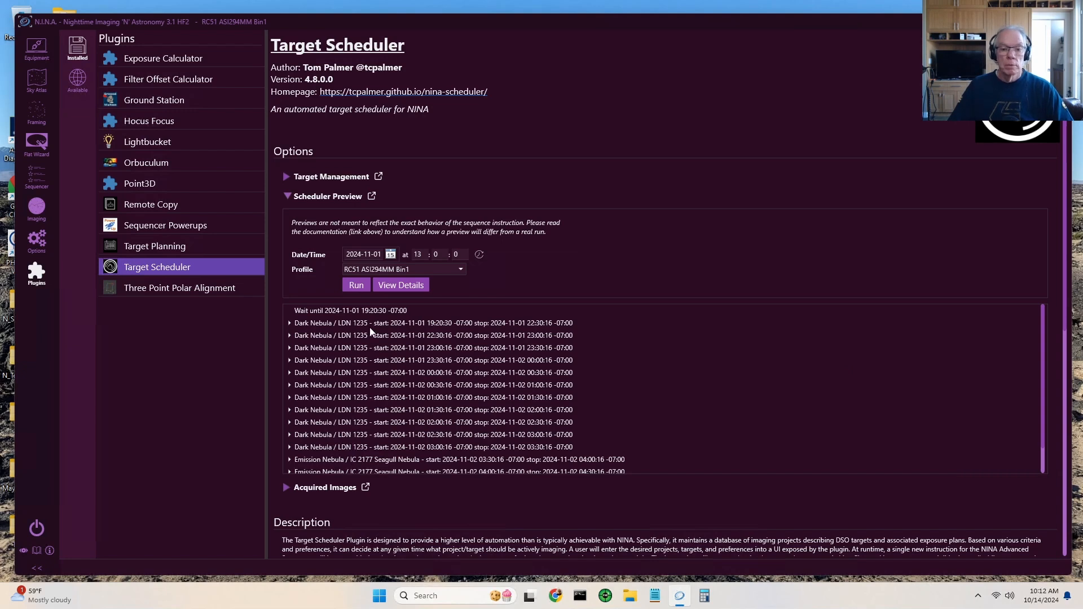
scroll(370, 332, down, 1)
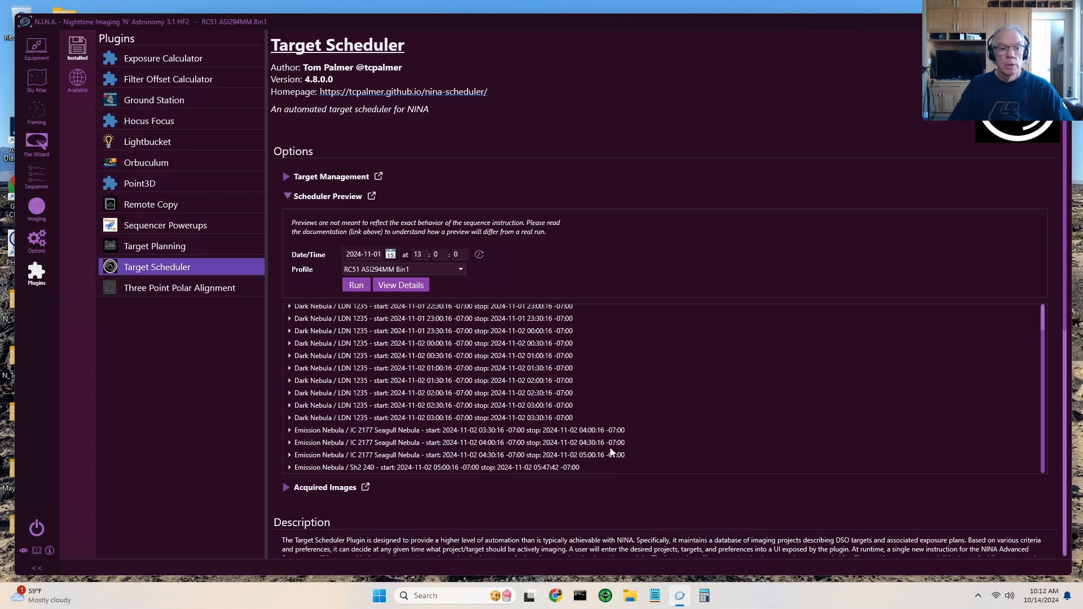
- Return to the sequence, collapse the Custom Event Containers and review the RC 51 Shutdown instructions
click(40, 178)
scroll(631, 337, up, 3)
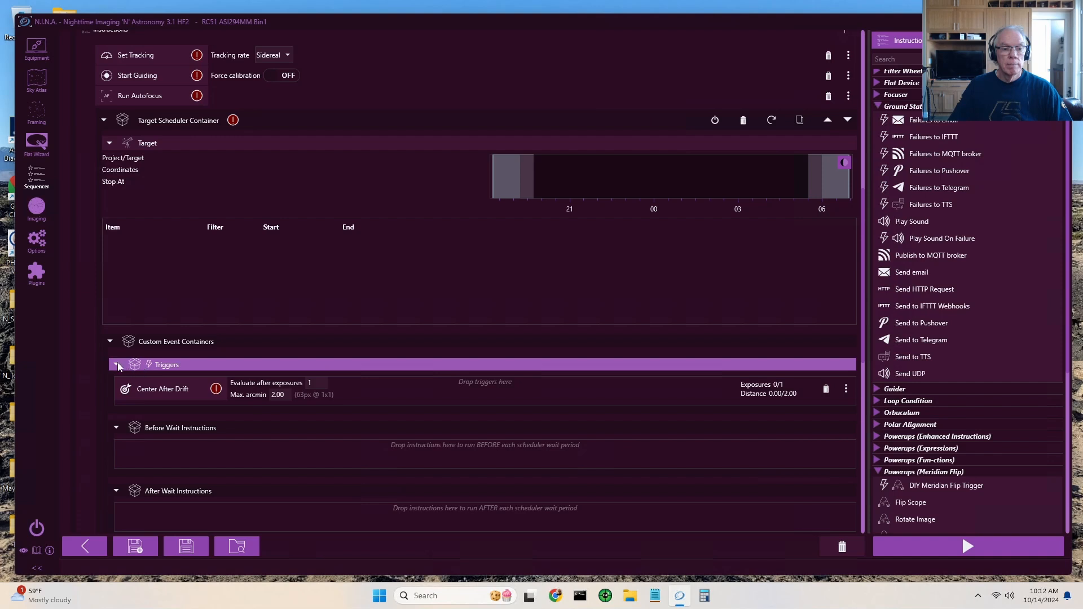
click(111, 341)
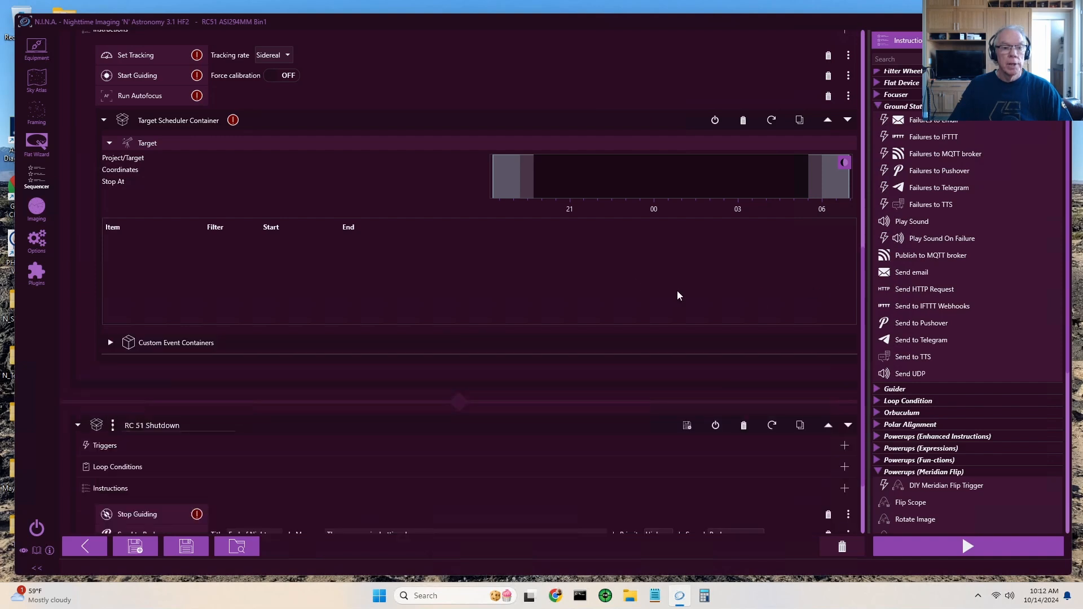
scroll(636, 284, up, 1)
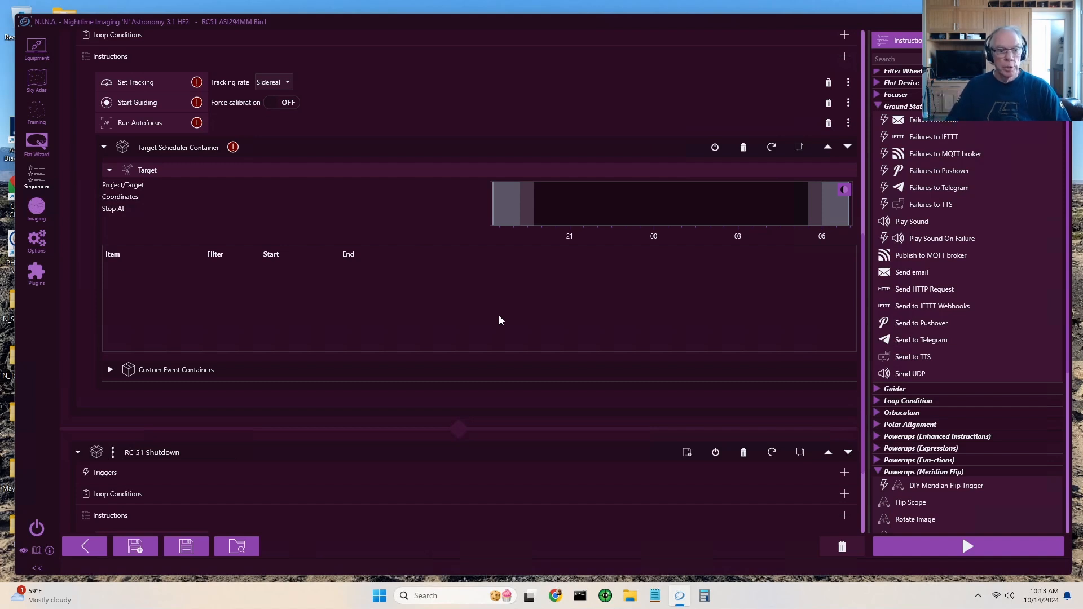
scroll(501, 325, down, 3)
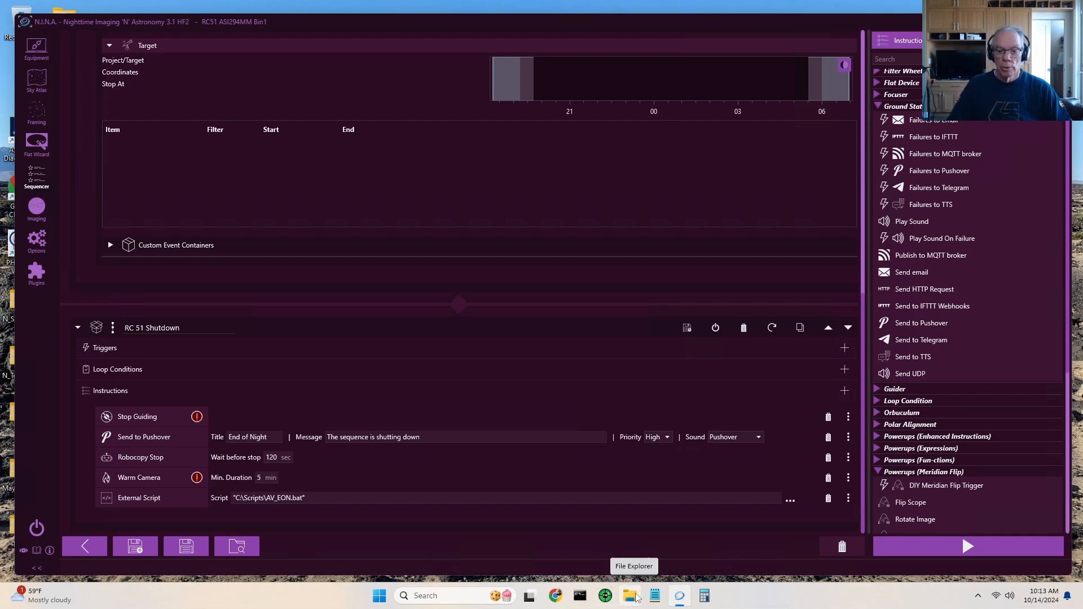
- Switch to File Explorer and open the EON_TRANSFER\RC51 folder on the RC51_Robo2 (D:) drive
click(632, 599)
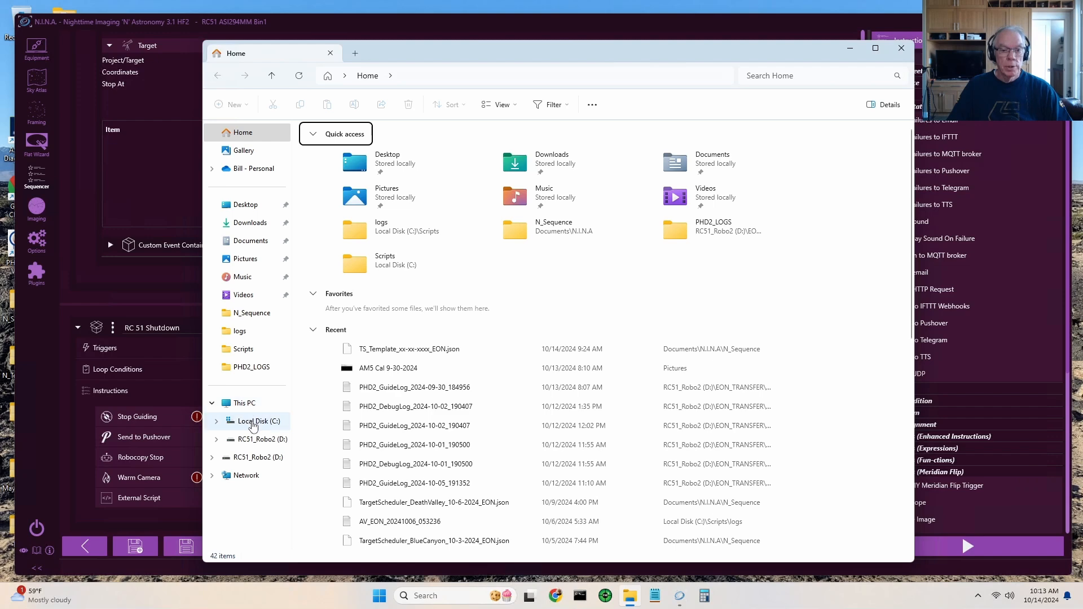
click(268, 445)
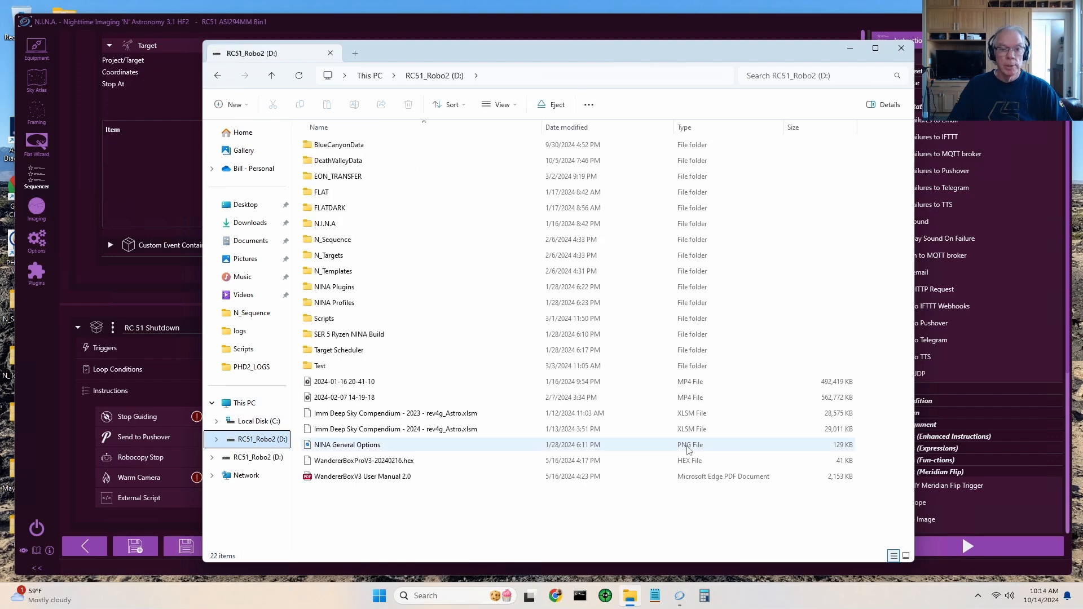
double_click(349, 180)
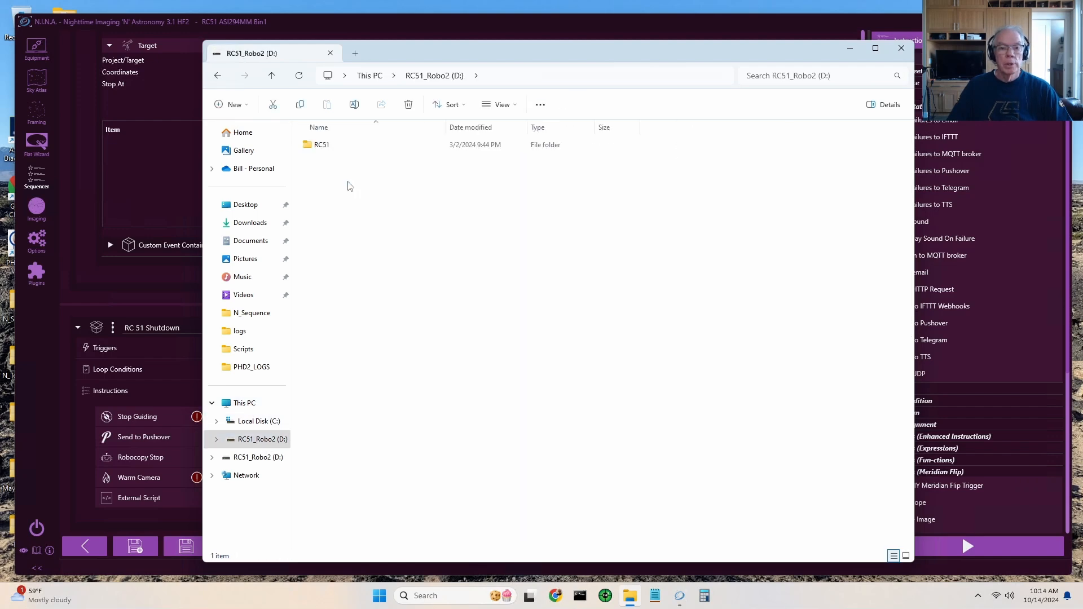
click(325, 150)
double_click(325, 146)
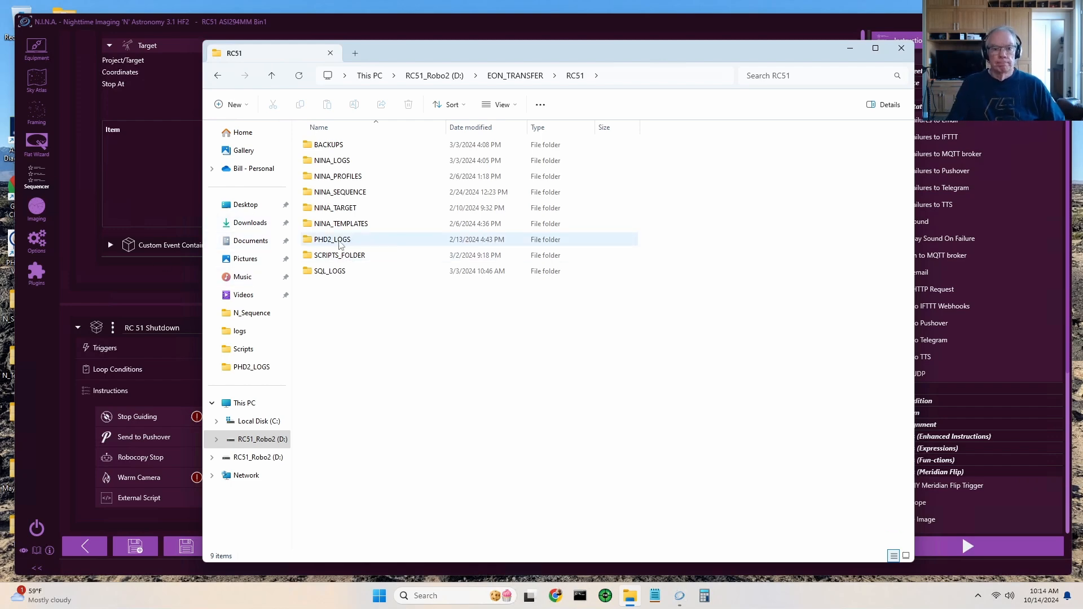
- Inspect the contents of the PHD2_LOGS and SQL_LOGS folders and return to the RC51 folder
click(340, 242)
double_click(340, 242)
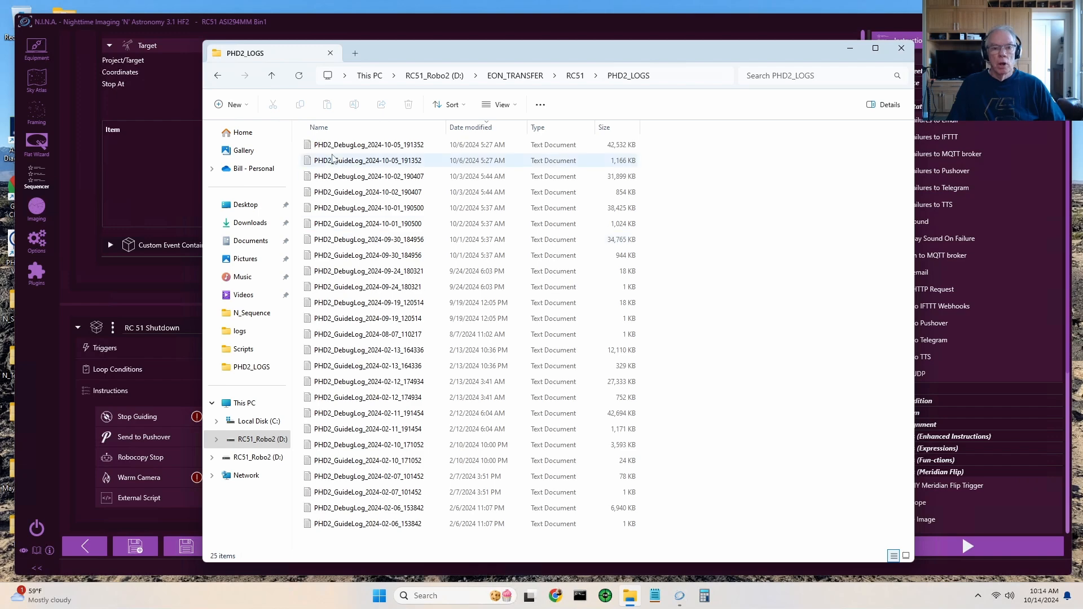
click(217, 75)
double_click(334, 273)
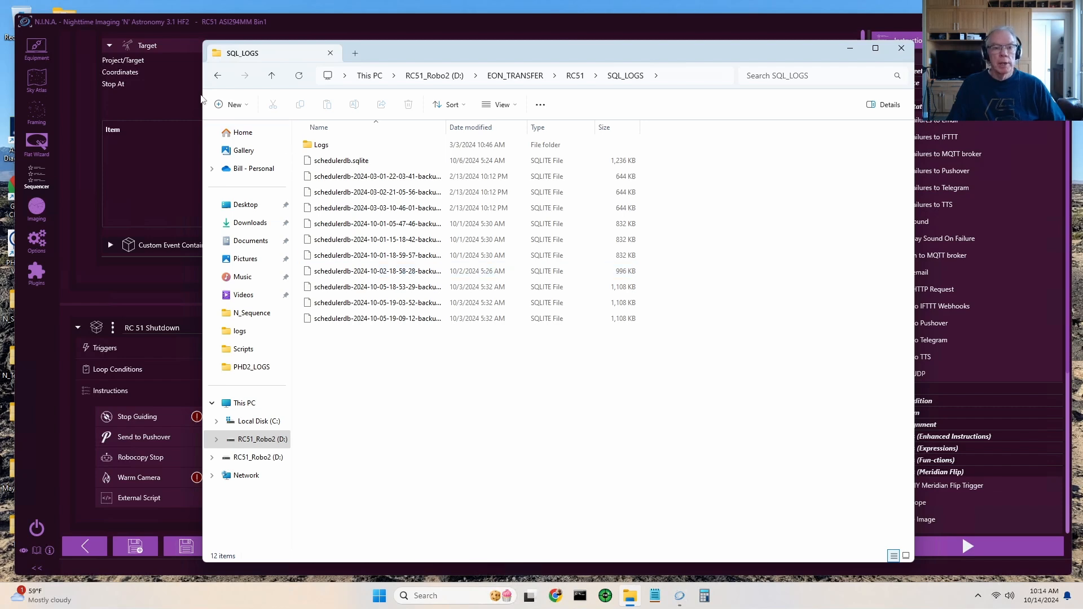
click(218, 77)
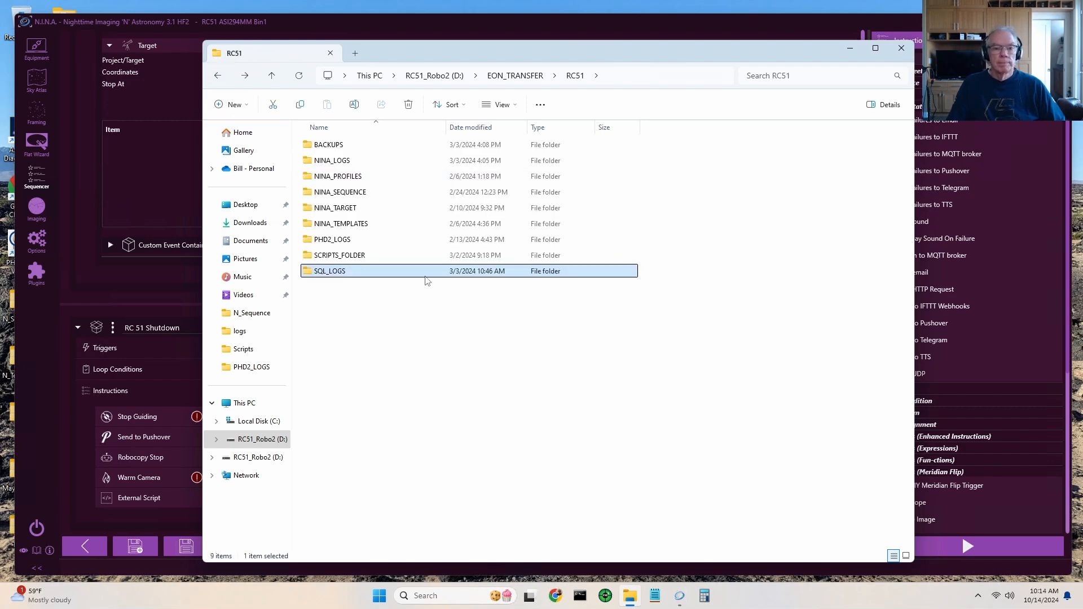
- Inspect the files in the NINA_TEMPLATES and NINA_SEQUENCE folders, then minimize File Explorer to return to N.I.N.A
double_click(361, 229)
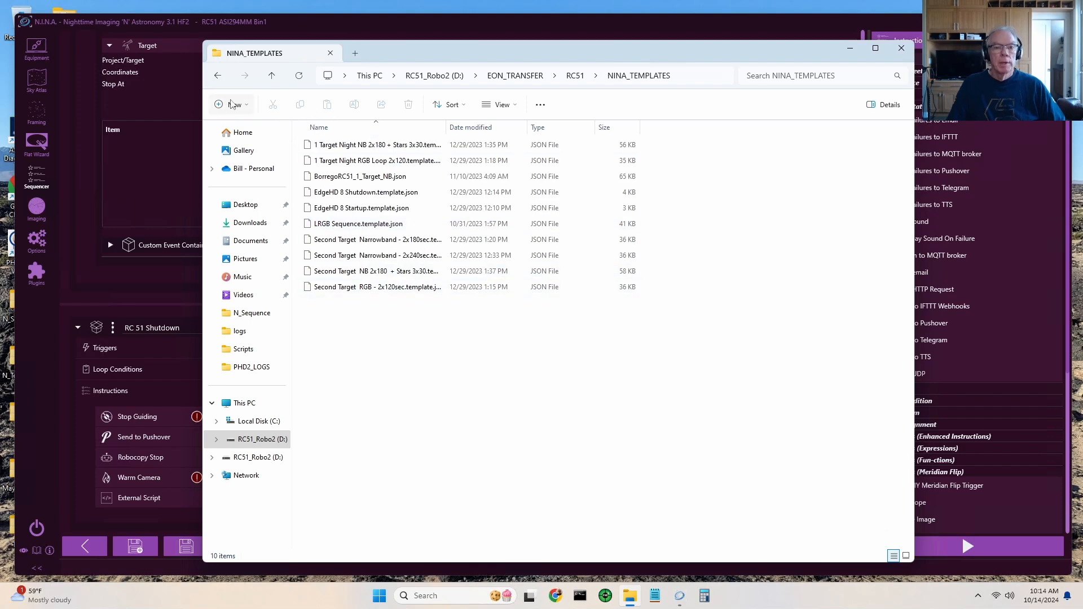
click(218, 76)
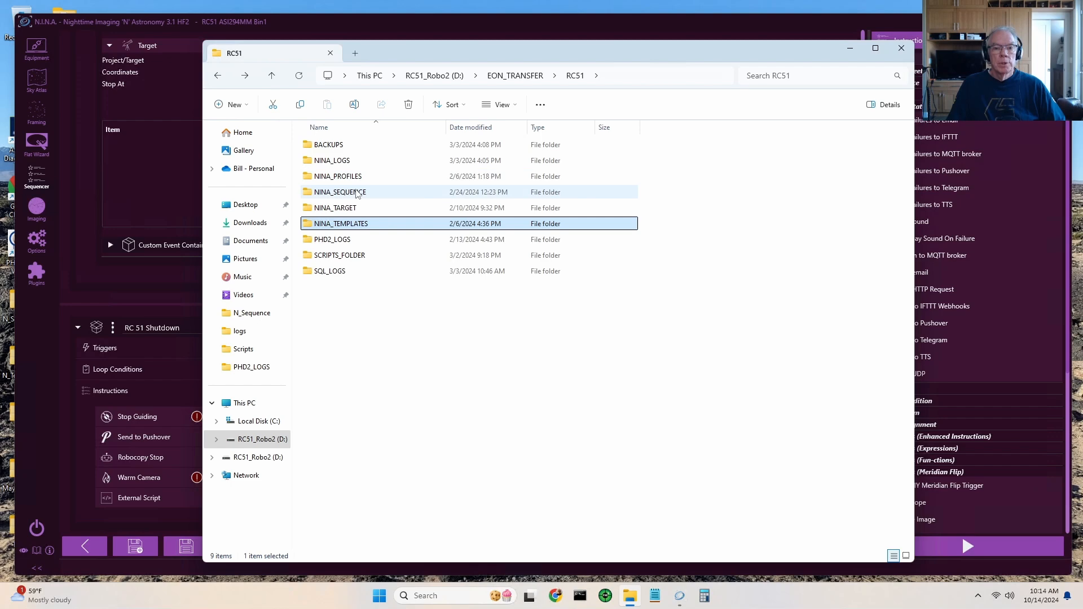
double_click(377, 192)
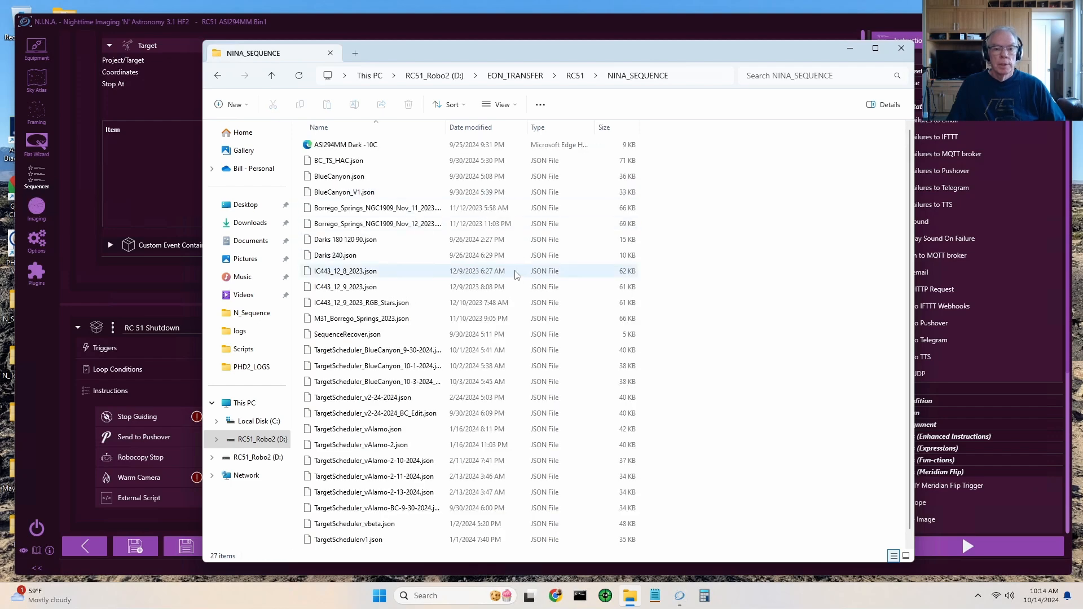
scroll(505, 276, down, 1)
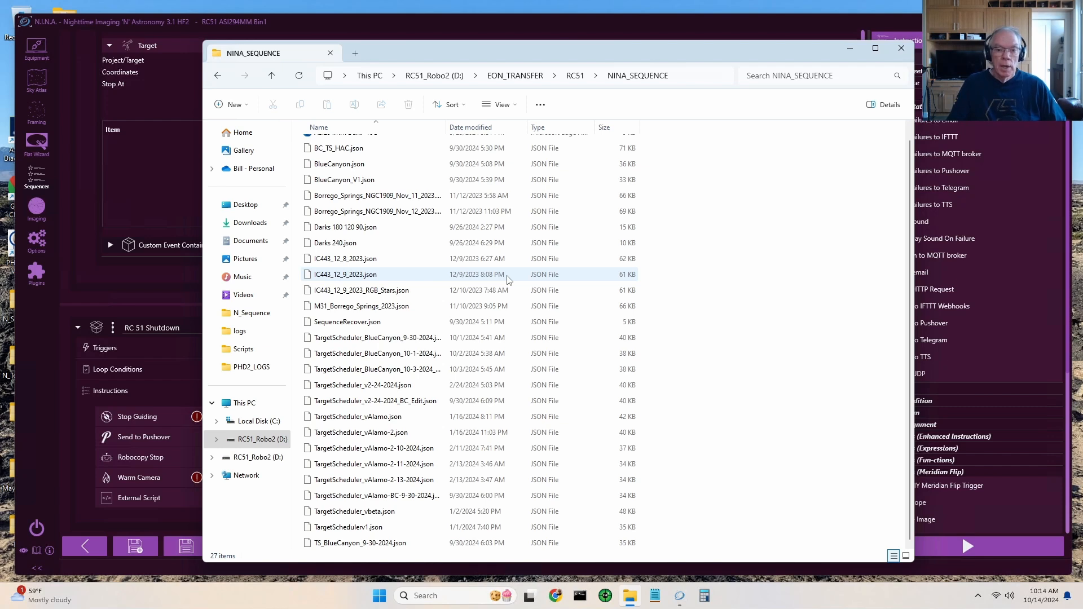
scroll(531, 366, up, 1)
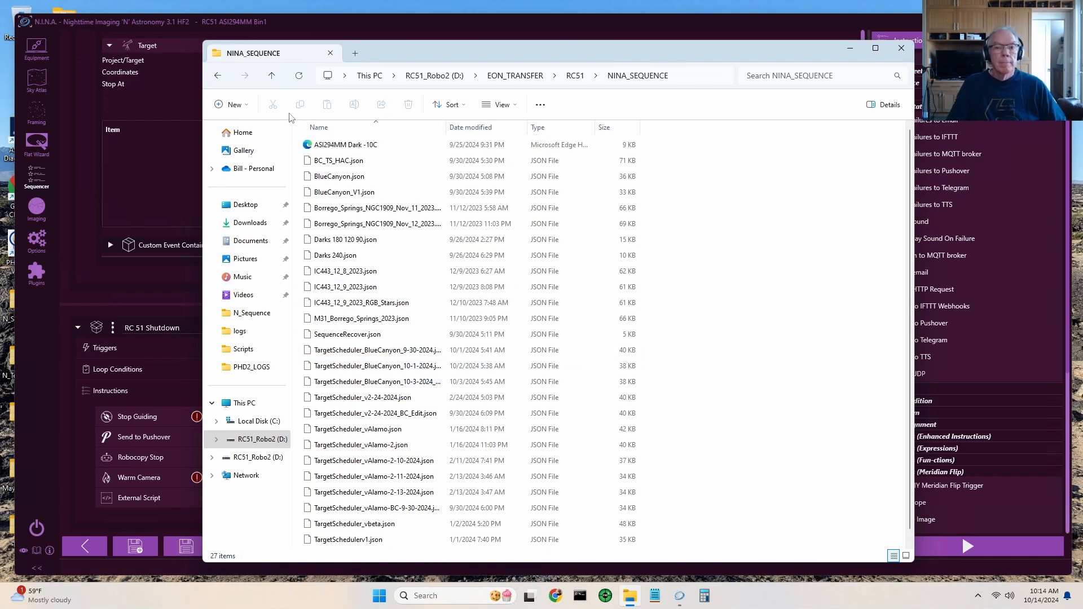
click(217, 75)
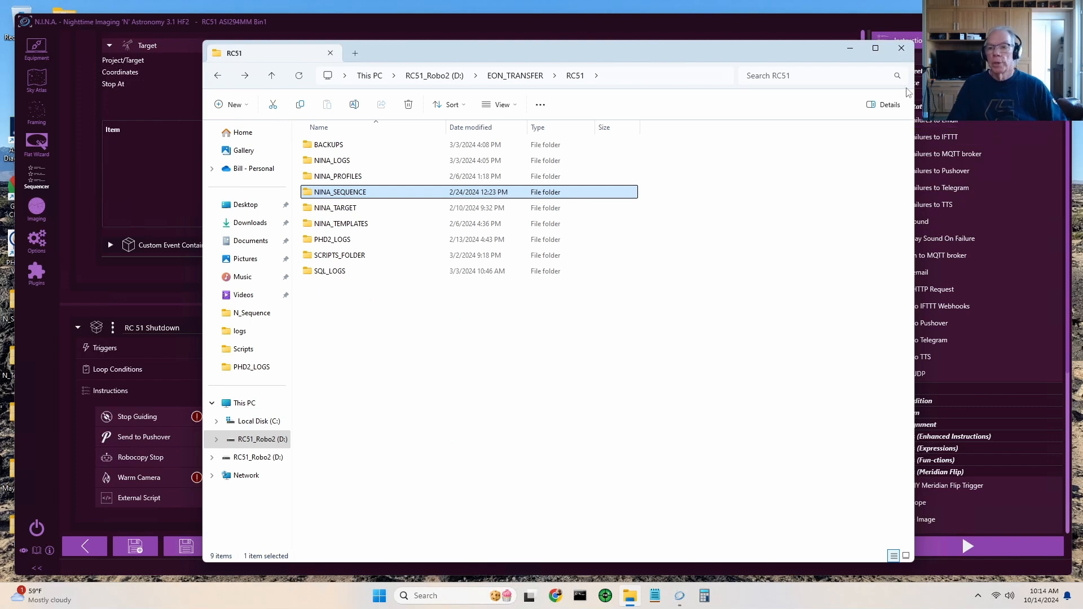
click(850, 48)
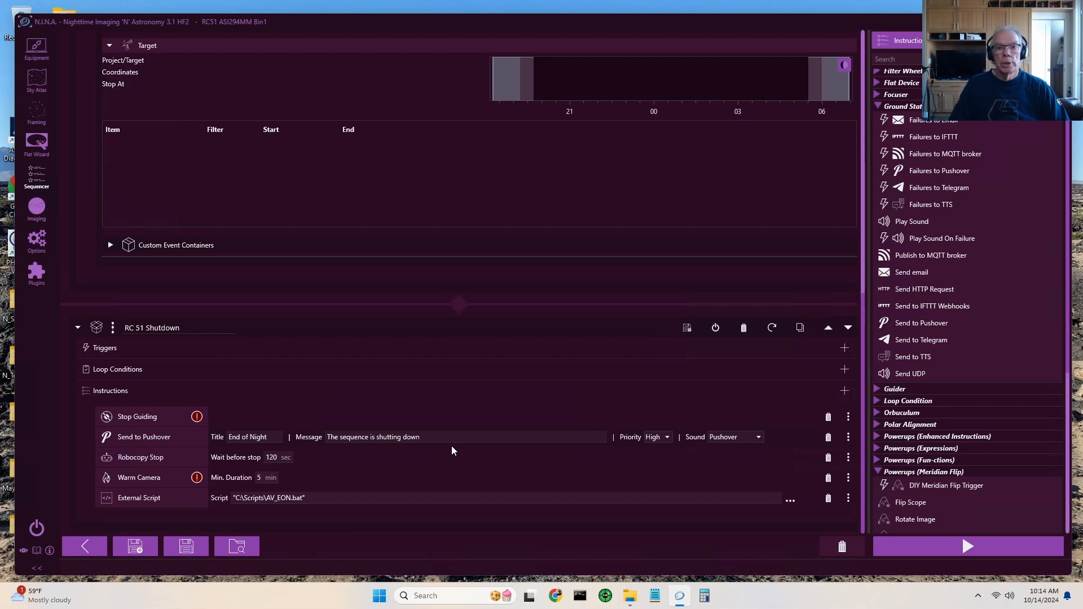
- View the installed plugins list, then go back through the sequence to its global triggers and RC51 Startup set
click(37, 277)
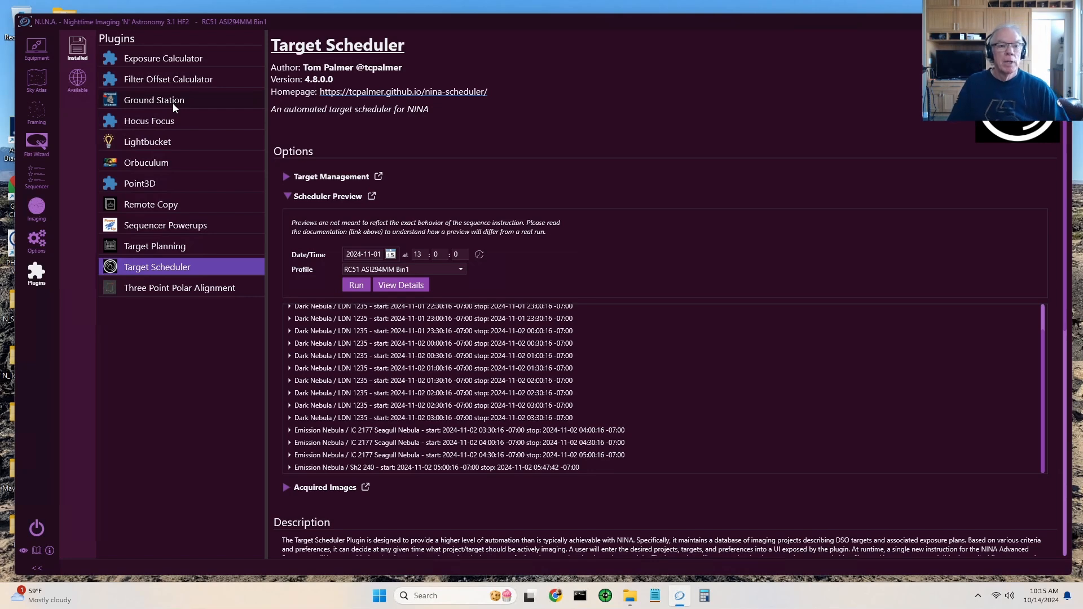
click(36, 176)
scroll(750, 357, up, 3)
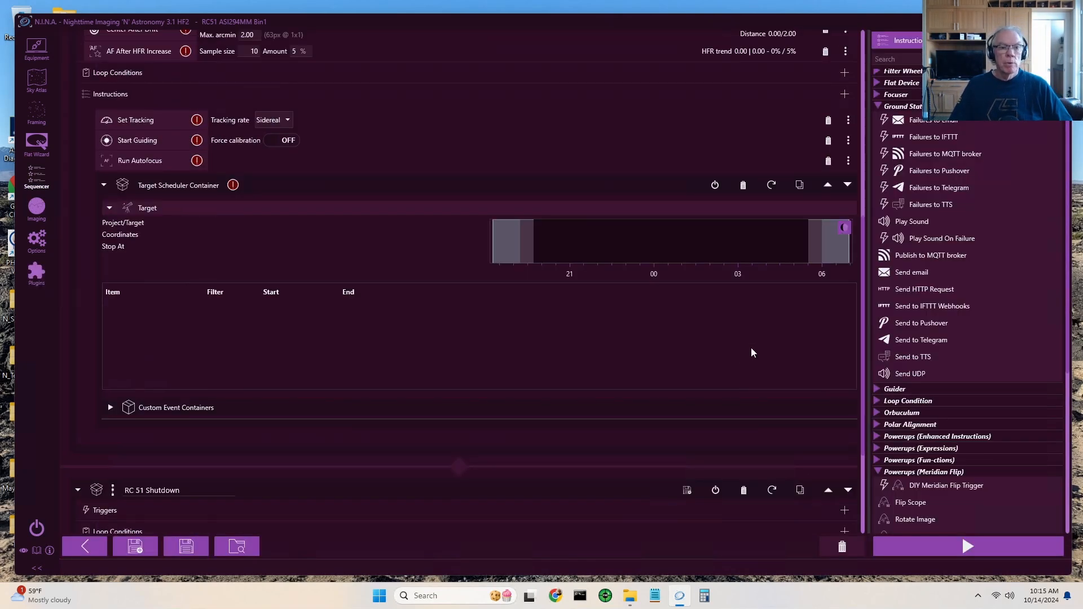
scroll(751, 352, up, 6)
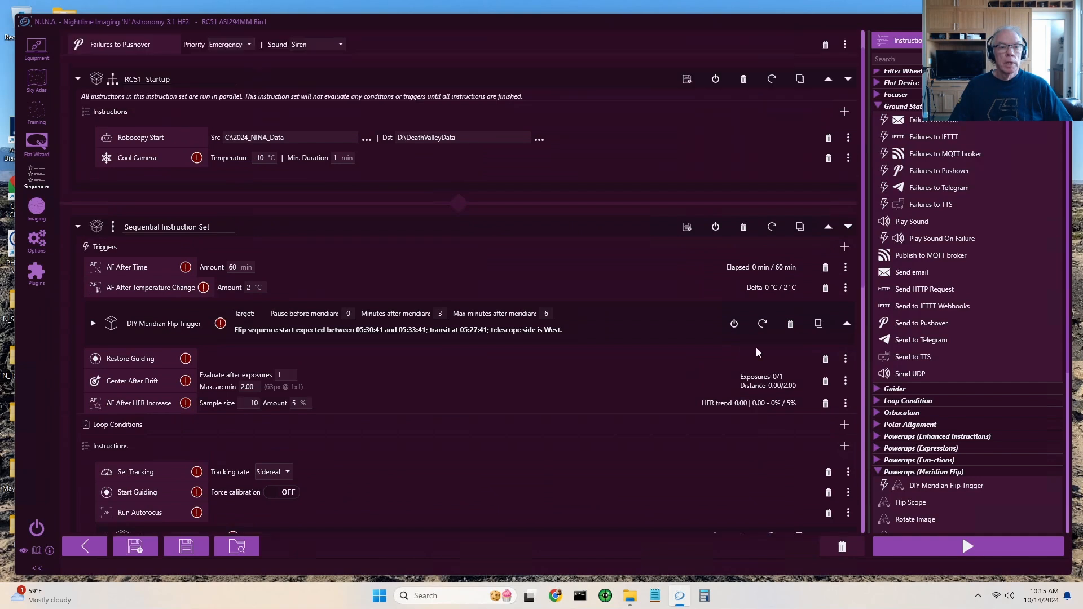
scroll(756, 352, up, 1)
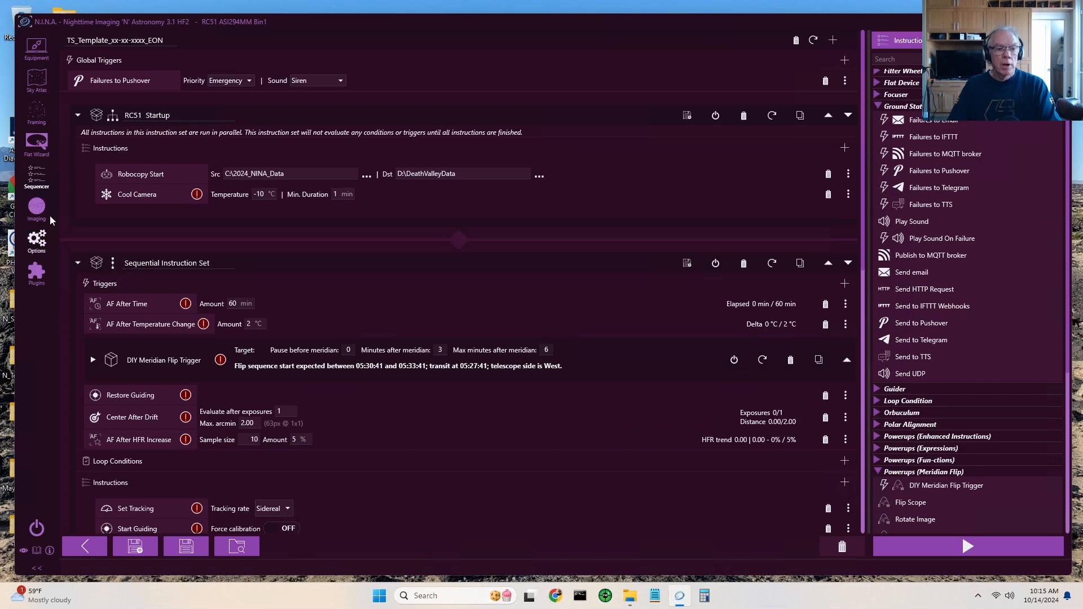
- Open the Target Planning plugin's options and choose M 27 as the target
click(37, 275)
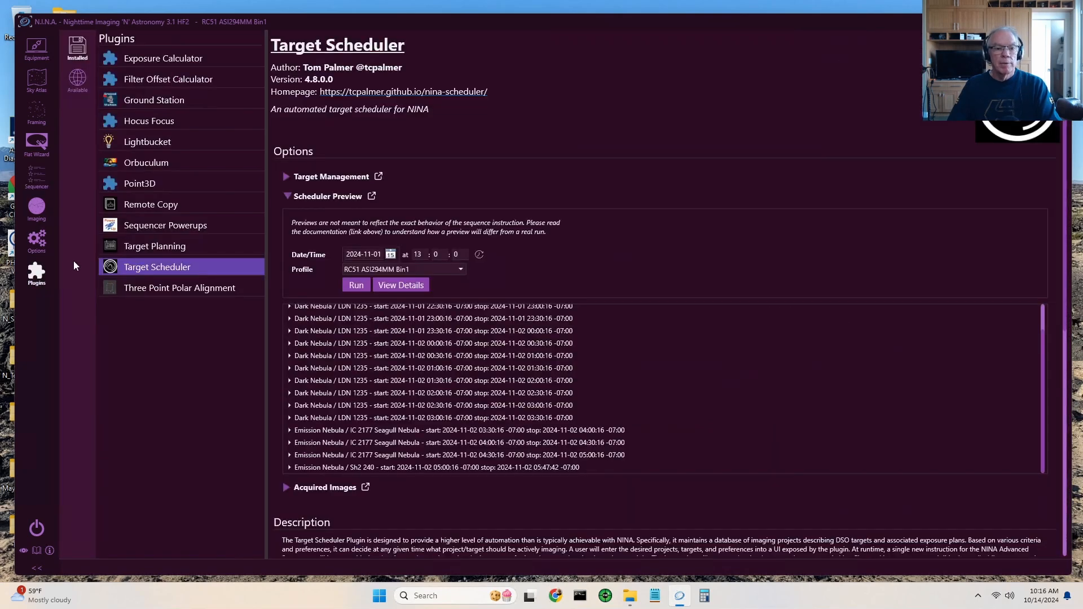
click(168, 249)
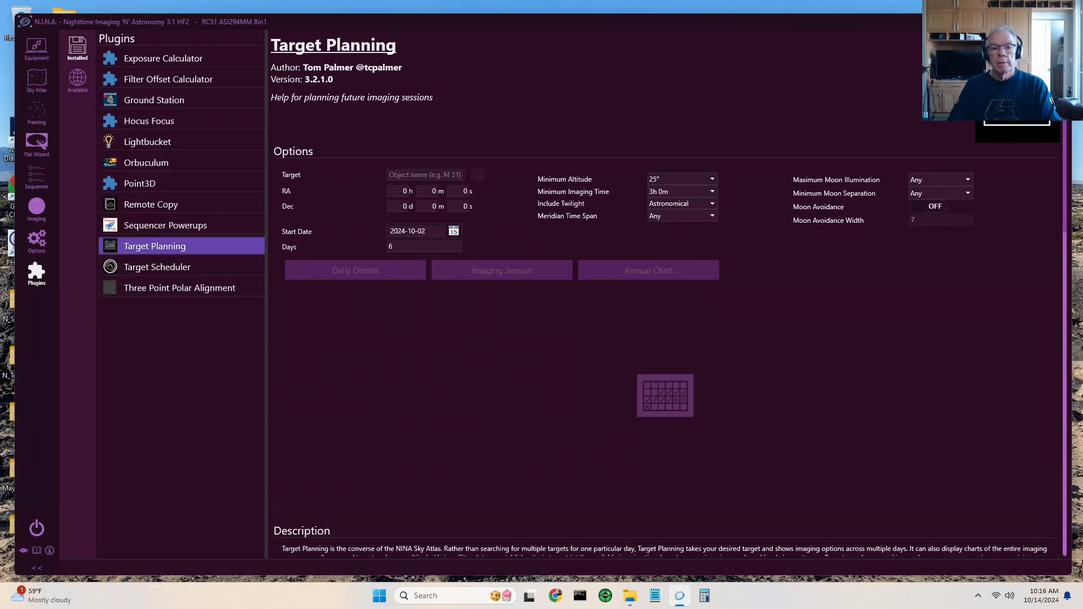
click(426, 175)
text(M)
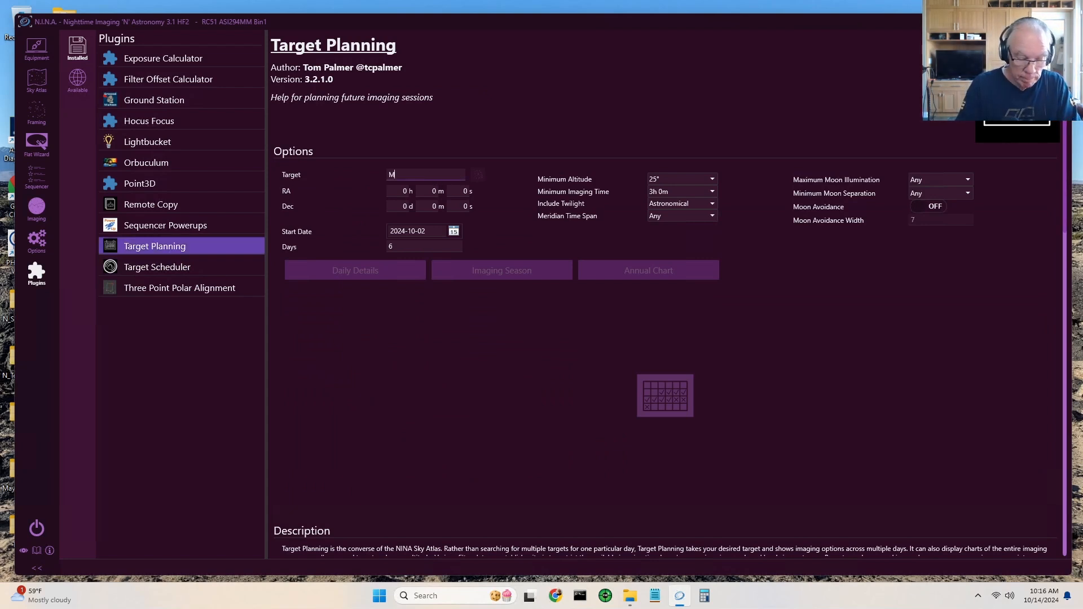
text(27)
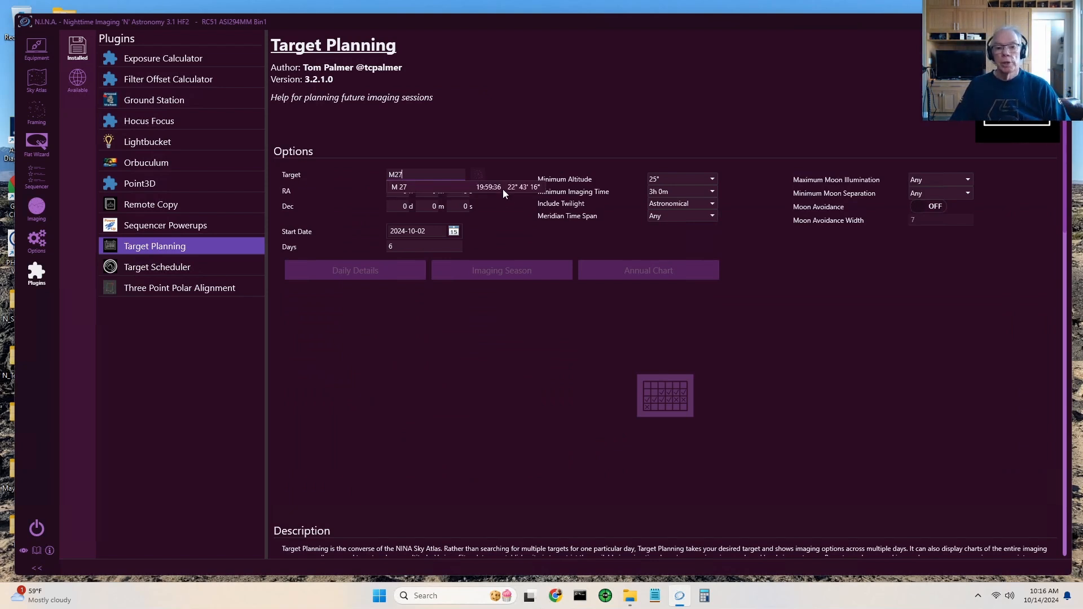
click(503, 189)
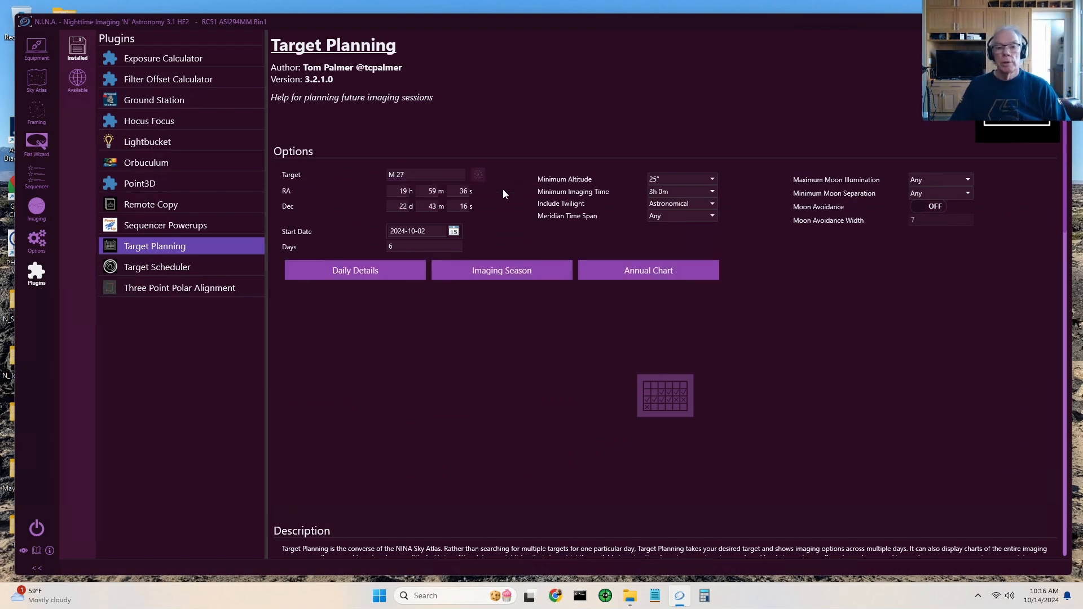
- Generate the imaging season chart for M 27 in Target Planning
click(509, 275)
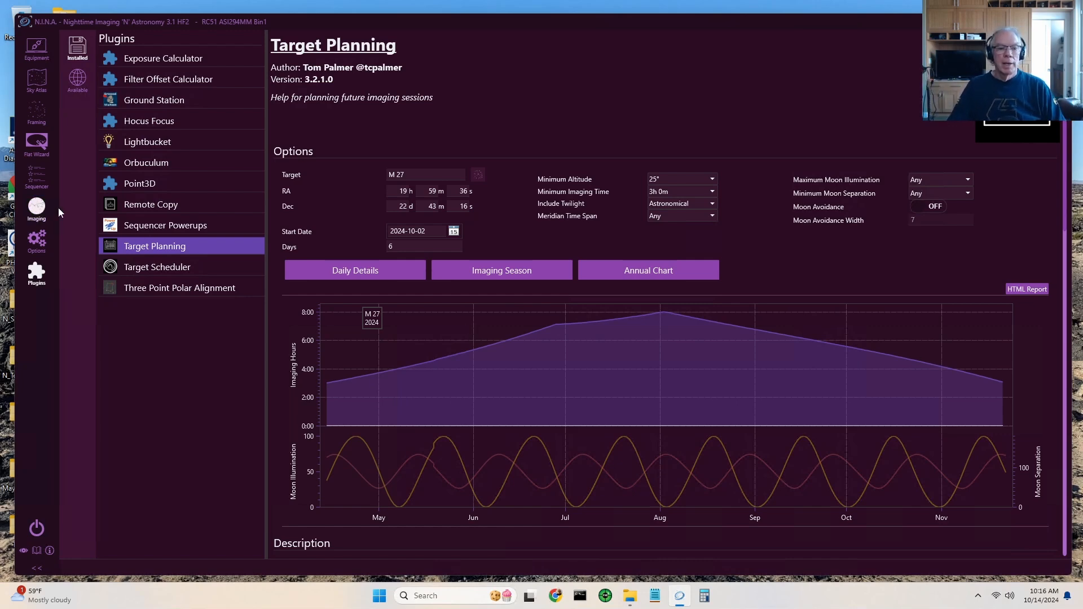
- Open the Target Scheduler plugin's options, collapse Scheduler Preview and expand Target Management to view the projects and exposure plans
click(139, 272)
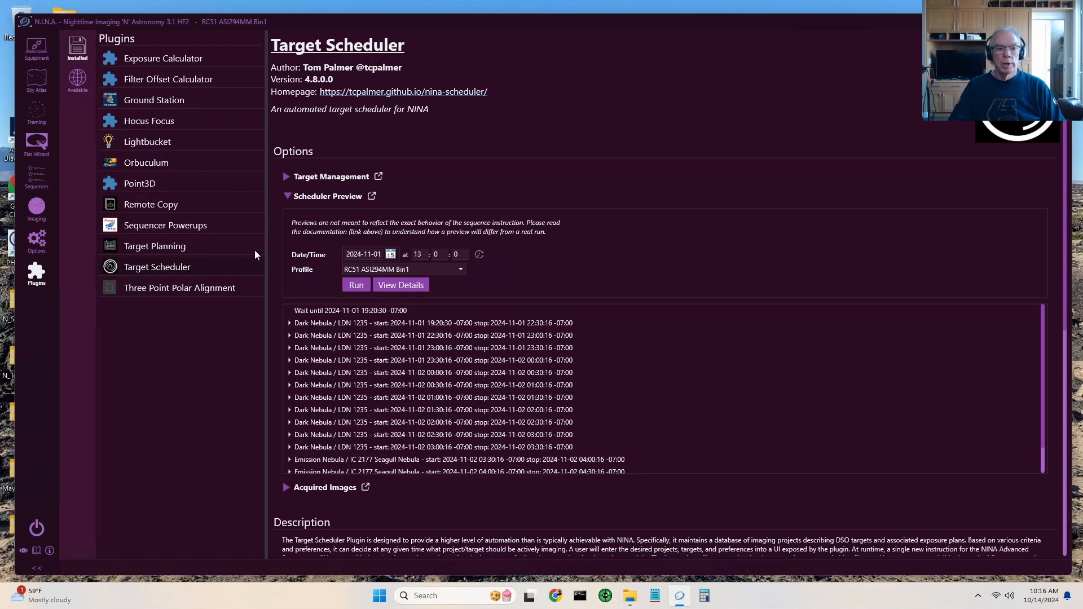
click(287, 198)
click(286, 177)
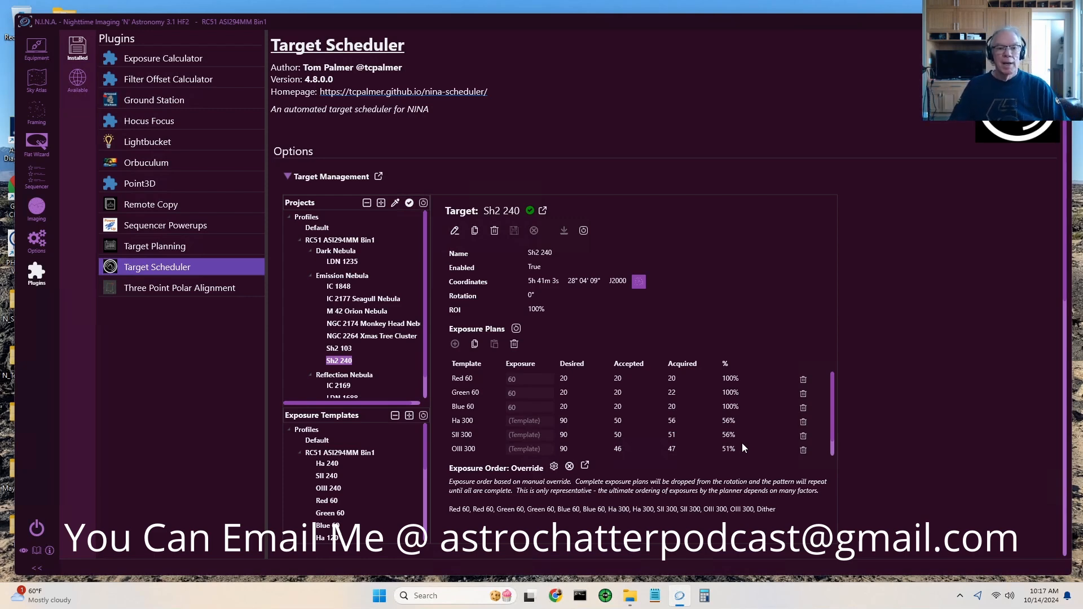
- Return to the sequence template and review it down to the RC 51 Shutdown set and back up to the global triggers
click(47, 184)
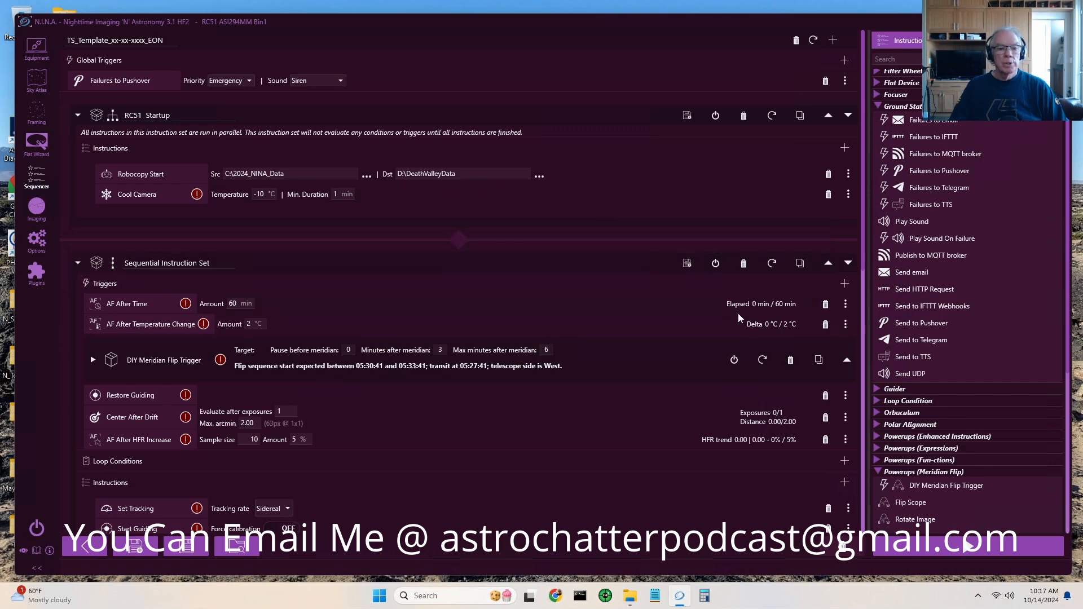
scroll(736, 316, down, 3)
scroll(734, 313, down, 10)
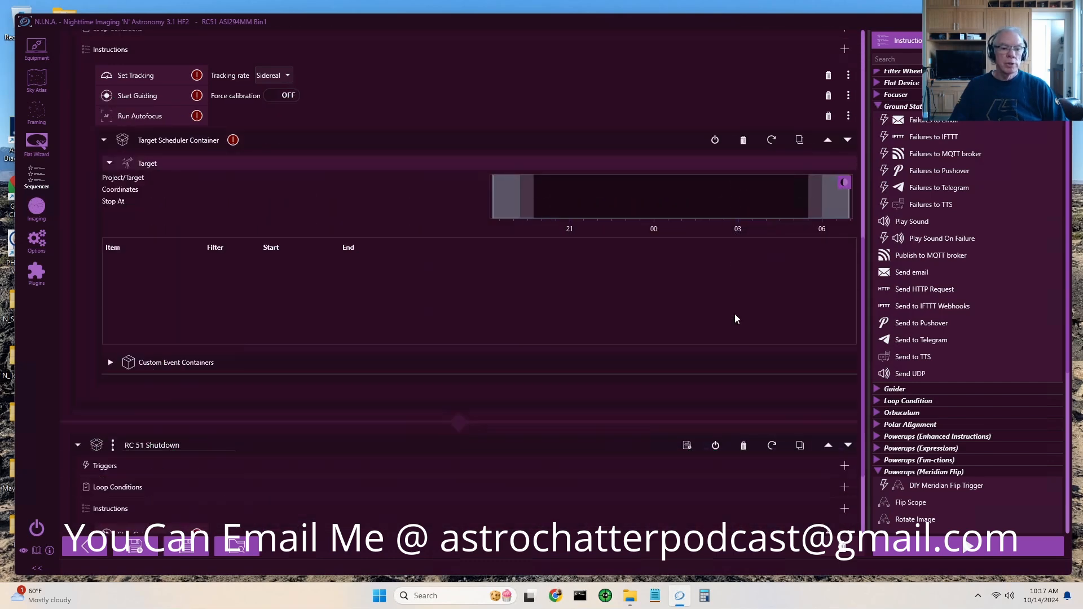
scroll(735, 314, up, 9)
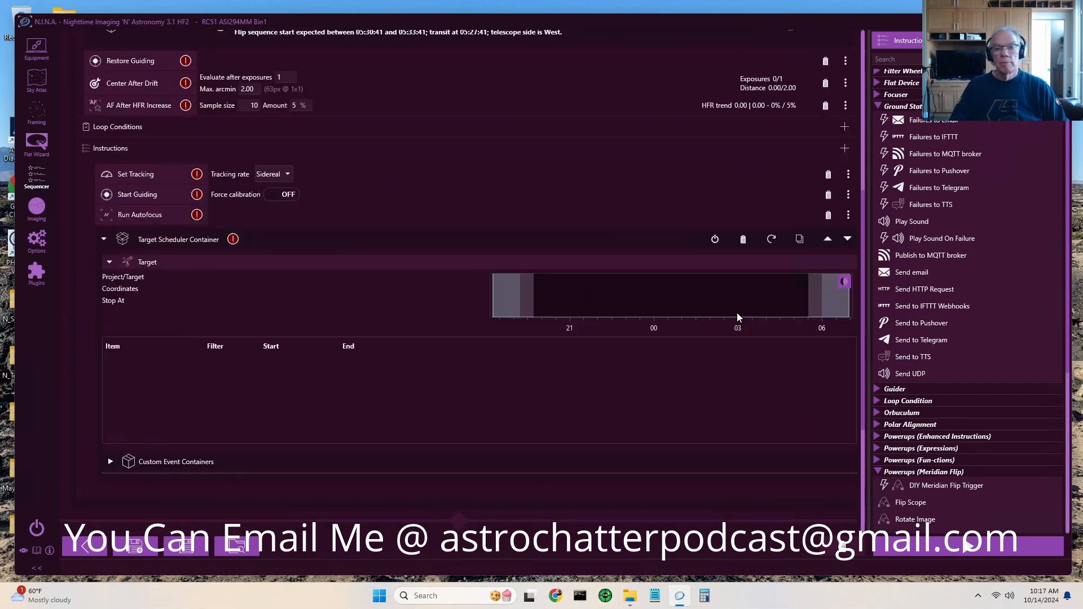
scroll(737, 317, up, 3)
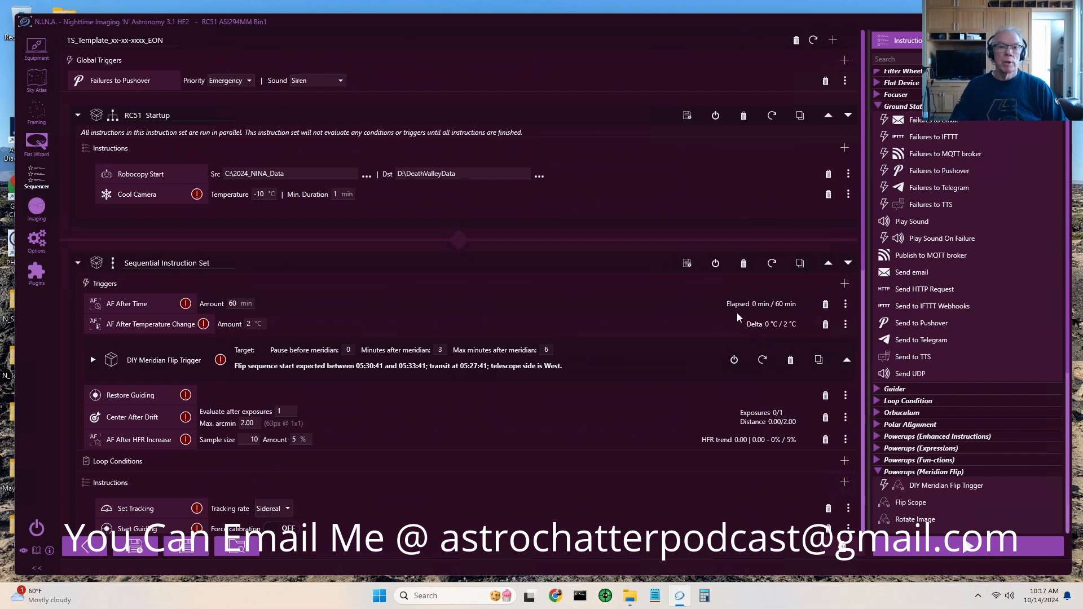